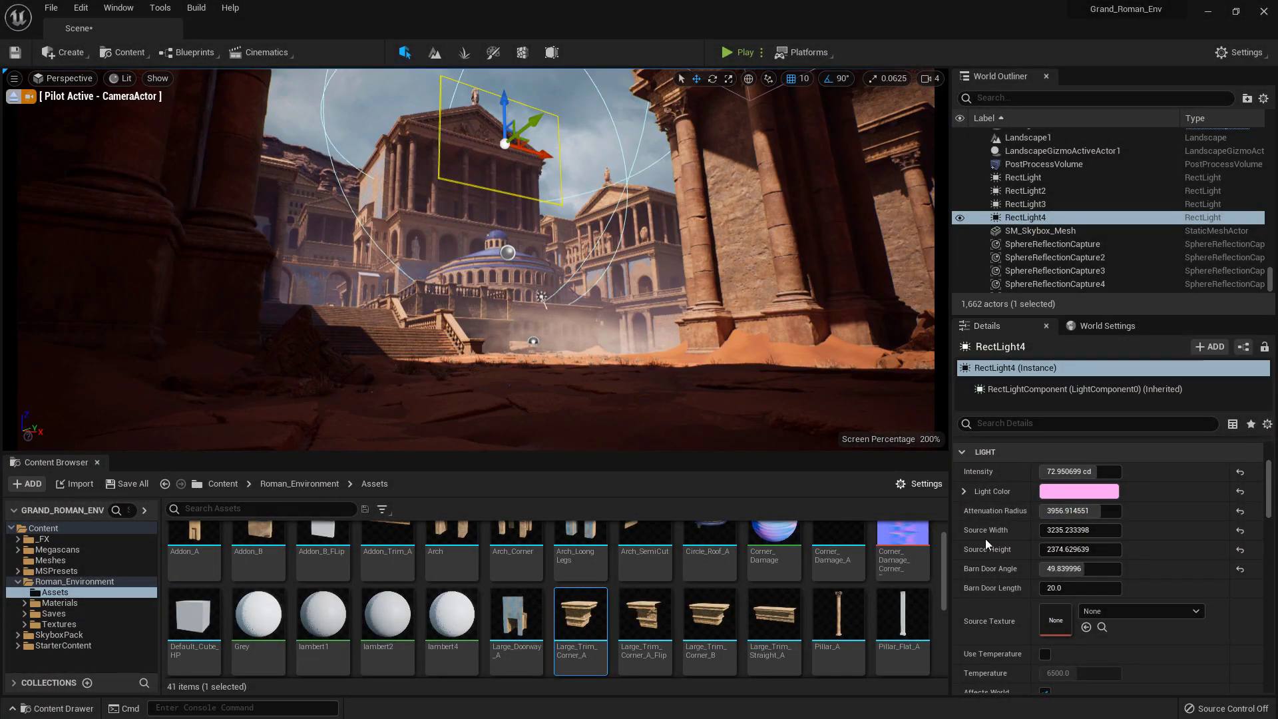
Save the Roman city level with RectLight4 at about 30.4 cd, then add a bezier profile point.
{"action": "scroll", "coordinate": [987, 545], "scroll_direction": "down", "scroll_amount": 4}
{"action": "scroll", "coordinate": [1064, 532], "scroll_direction": "up", "scroll_amount": 7}
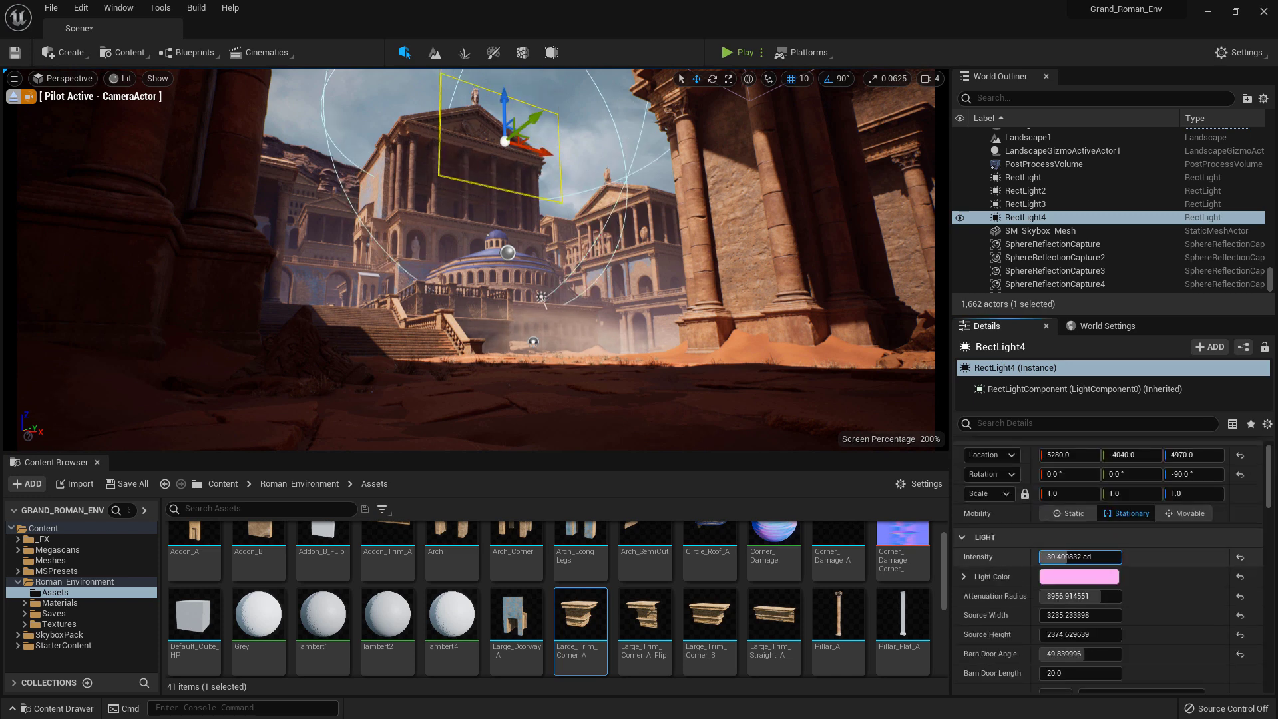
{"action": "left_click", "coordinate": [130, 486]}
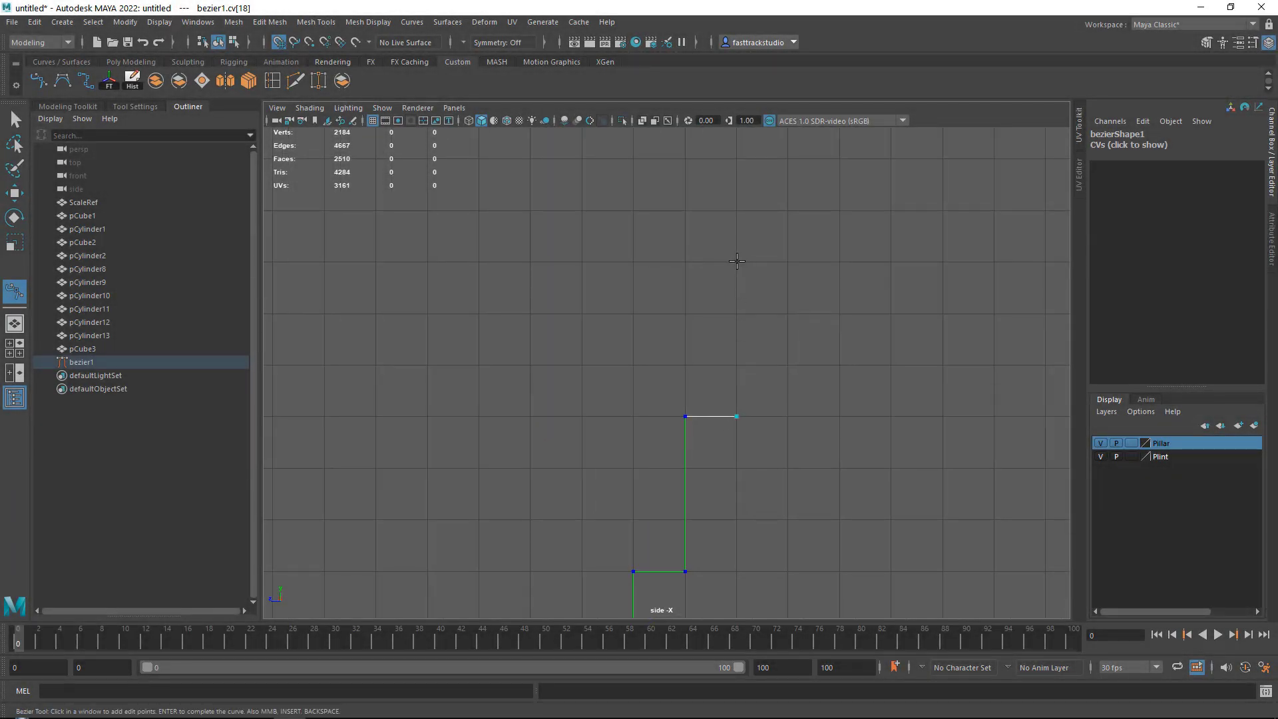
{"action": "left_click", "coordinate": [736, 264]}
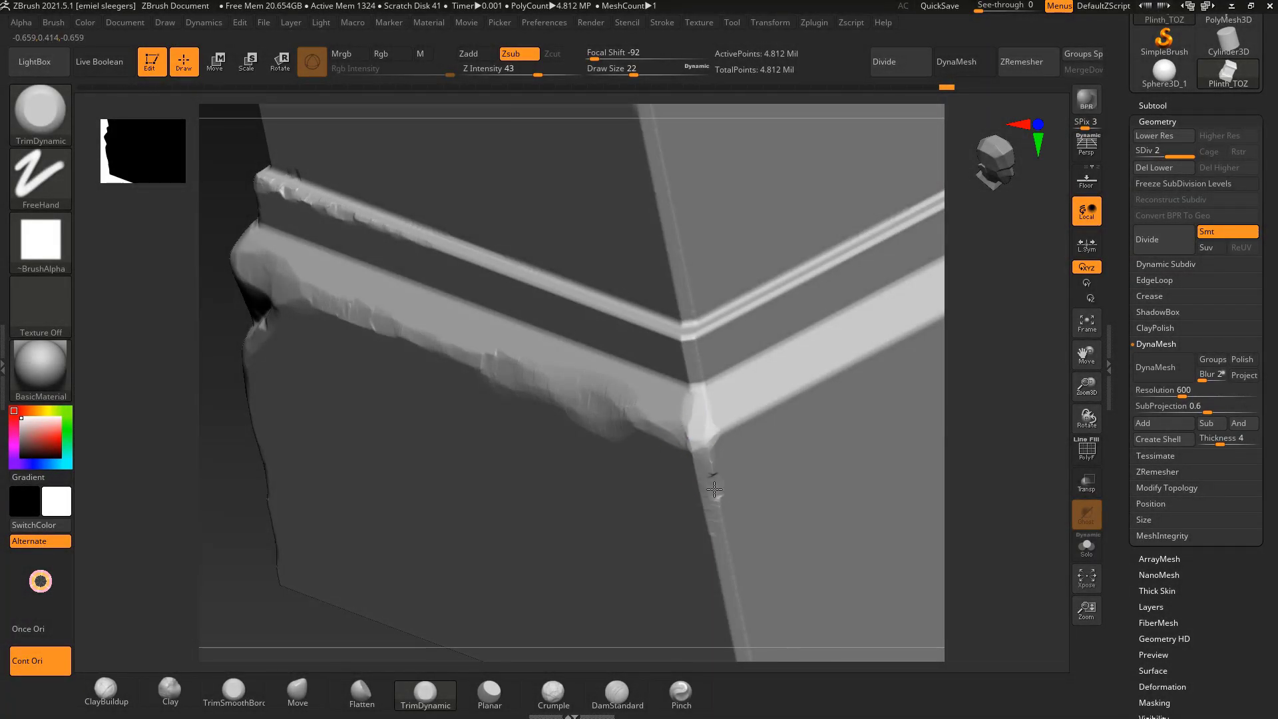
Rotate the view around the stone plinth mesh to bring its trim edges into view.
{"action": "left_click_drag", "start_coordinate": [1031, 470], "coordinate": [628, 344]}
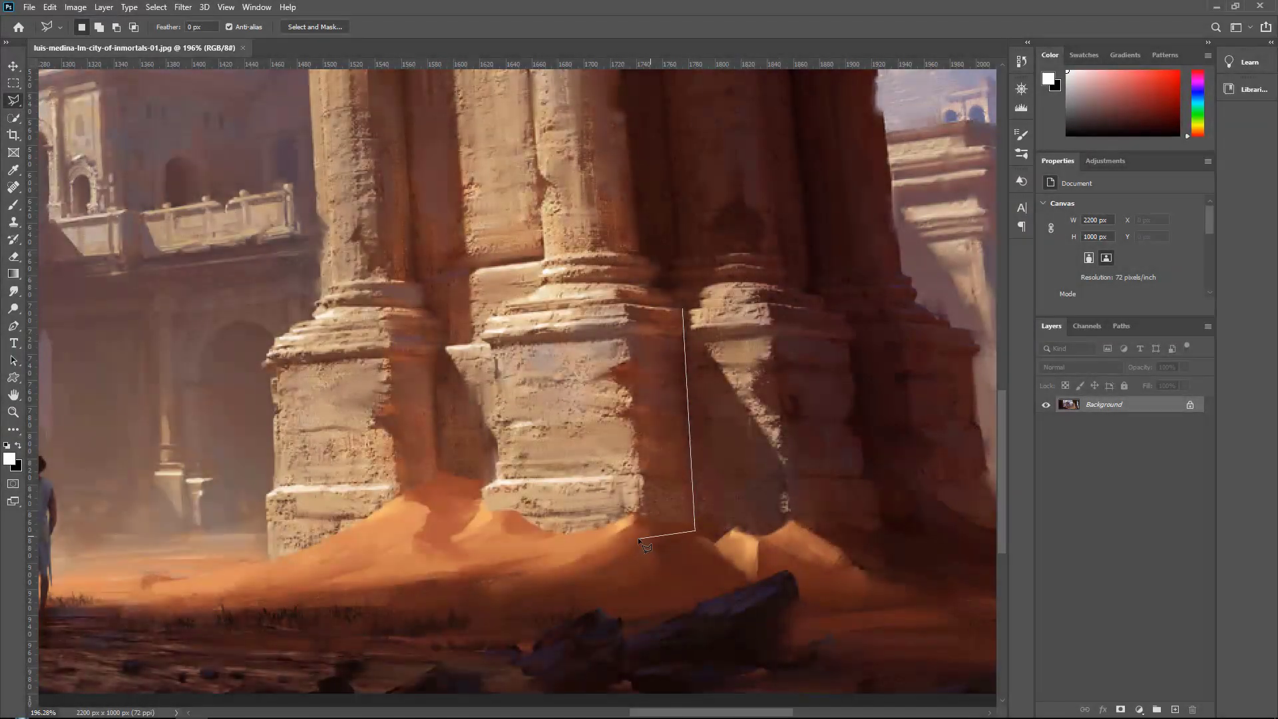
Place the first two Polygonal Lasso points along the column base.
{"action": "left_click", "coordinate": [636, 537]}
{"action": "left_click", "coordinate": [500, 538]}
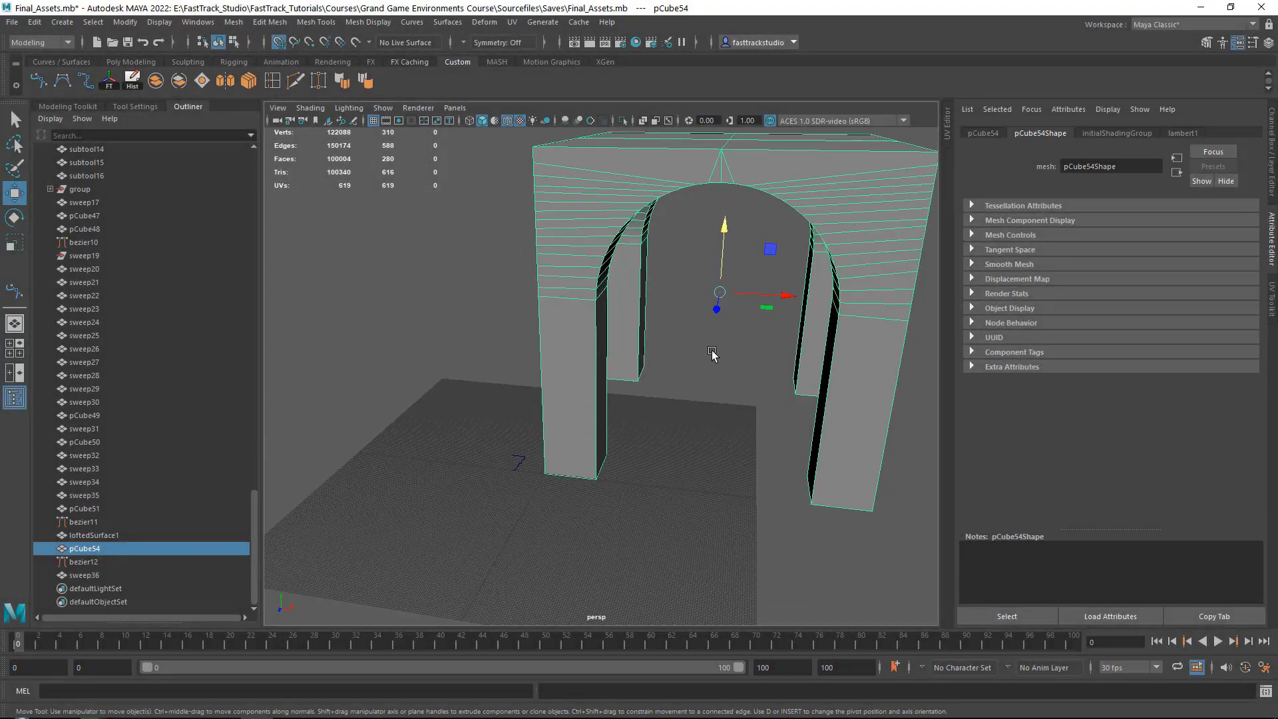
Switch the arch to edge mode and select the edges around the pillar's top cap.
{"action": "left_click_drag", "start_coordinate": [712, 354], "coordinate": [527, 351], "text": "alt"}
{"action": "right_click_drag", "start_coordinate": [527, 351], "coordinate": [549, 339]}
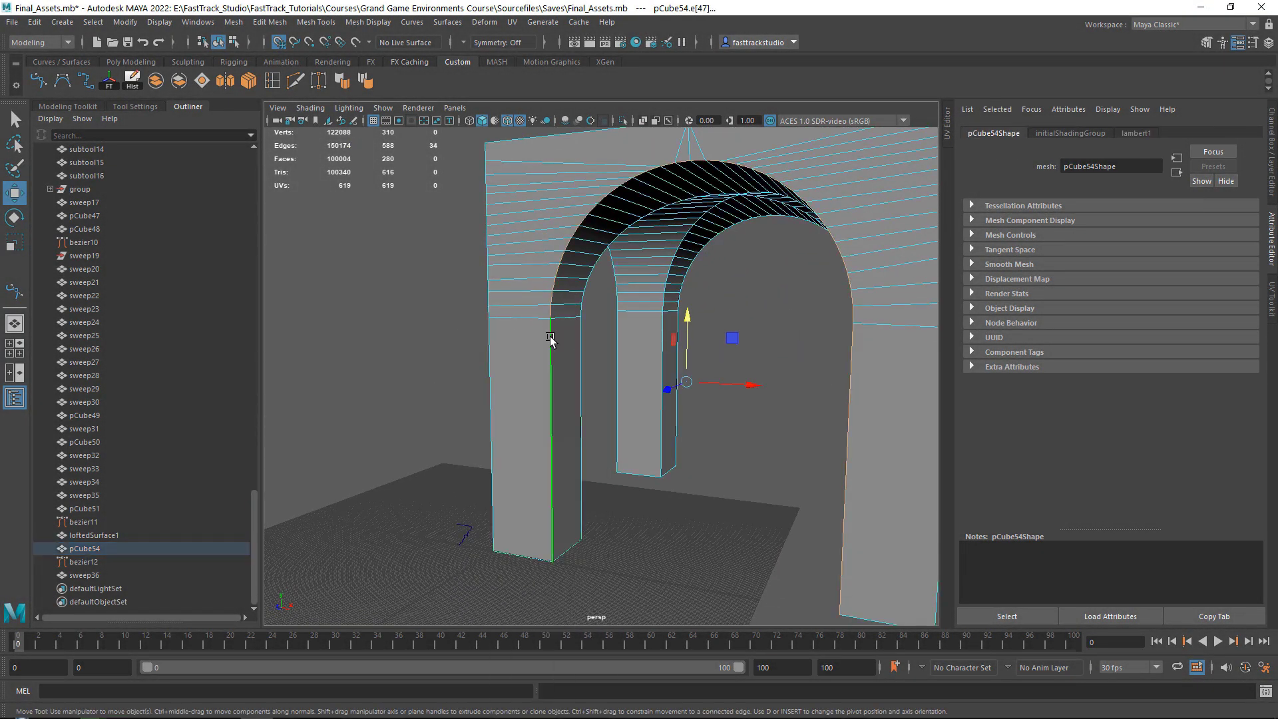
{"action": "left_click_drag", "start_coordinate": [842, 287], "coordinate": [639, 446], "text": "alt"}
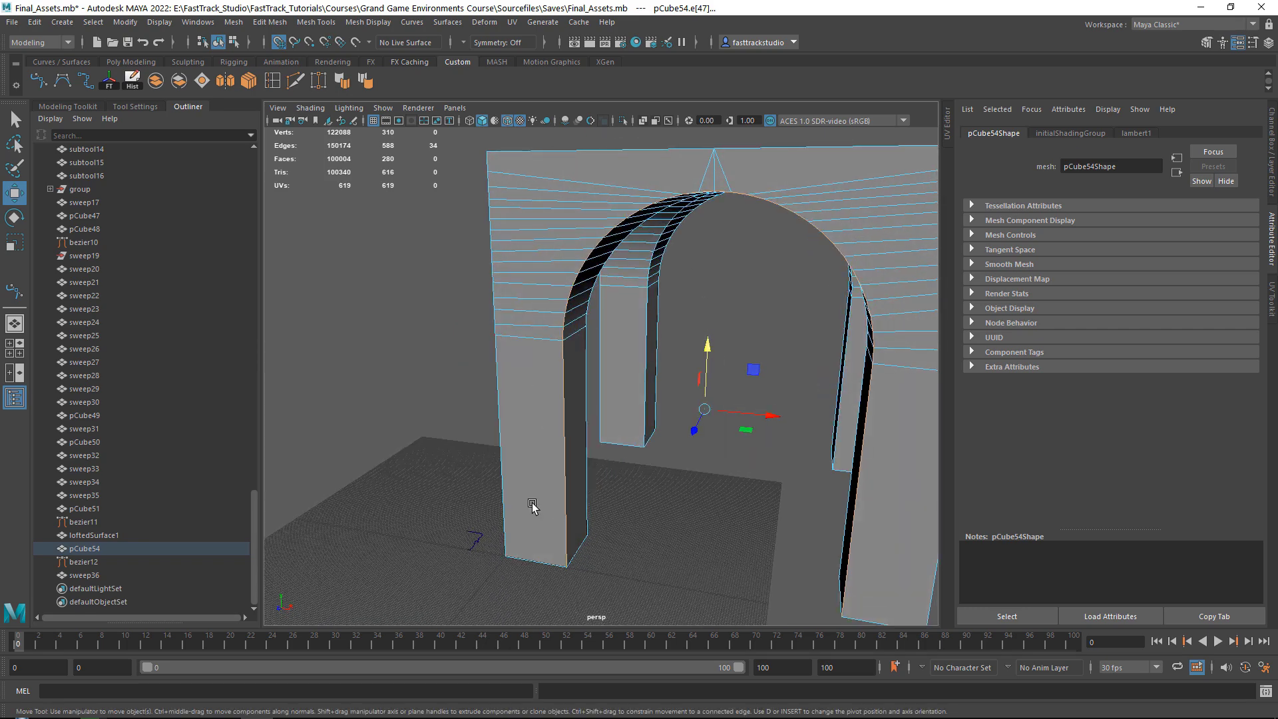
{"action": "left_click_drag", "start_coordinate": [531, 507], "coordinate": [636, 319], "text": "alt"}
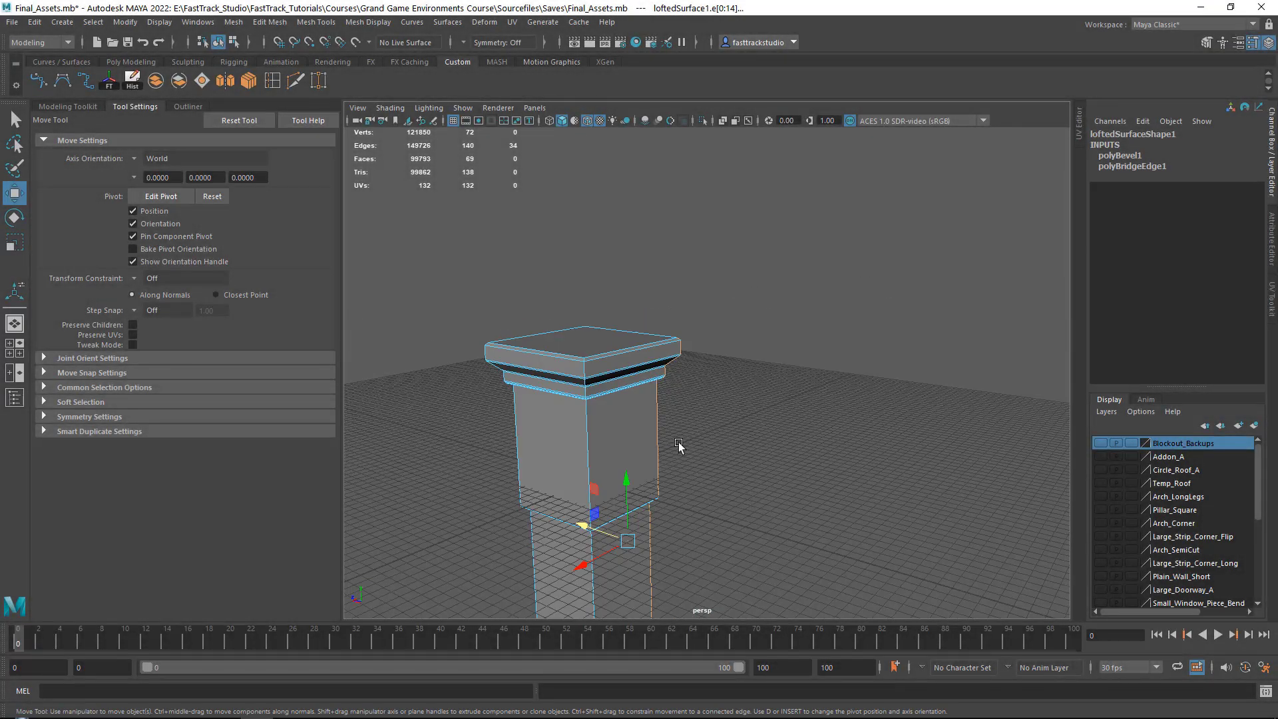
{"action": "left_click_drag", "start_coordinate": [597, 442], "coordinate": [721, 414], "text": "alt"}
{"action": "scroll", "coordinate": [690, 351], "scroll_direction": "up", "scroll_amount": 5}
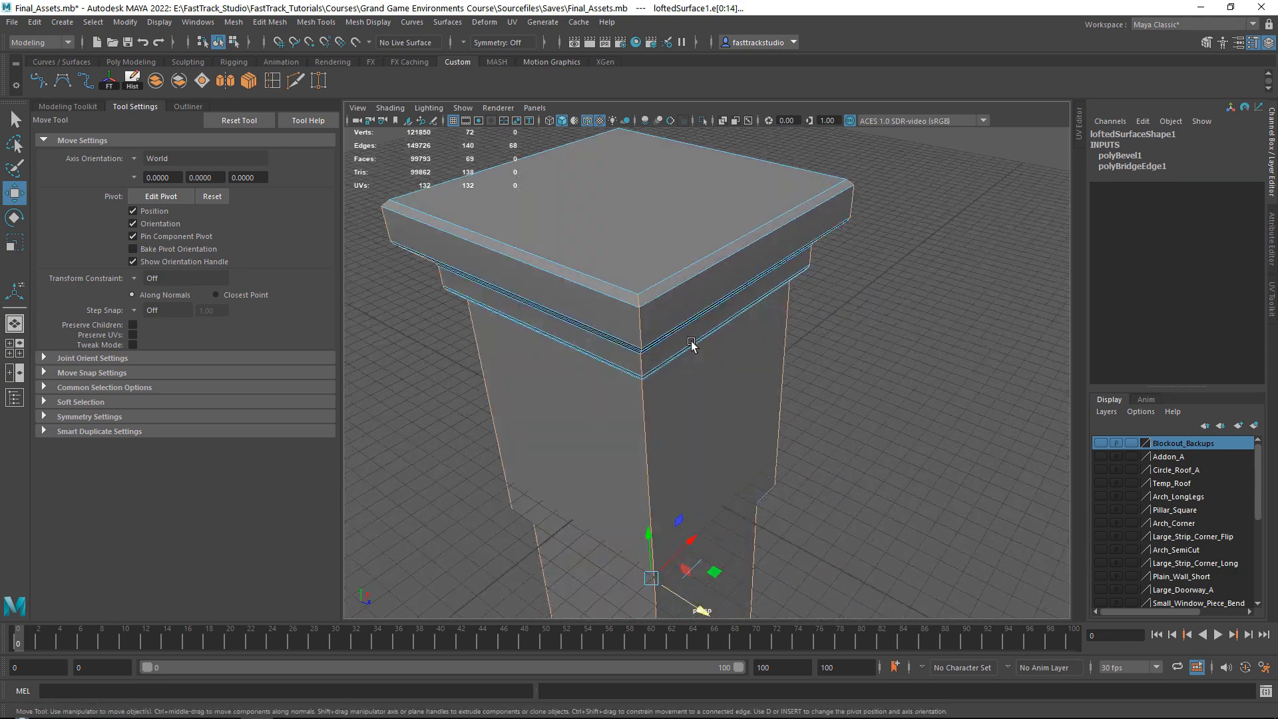
Bevel the selected cap edges with a fraction of 0.1.
{"action": "key", "text": "ctrl+b"}
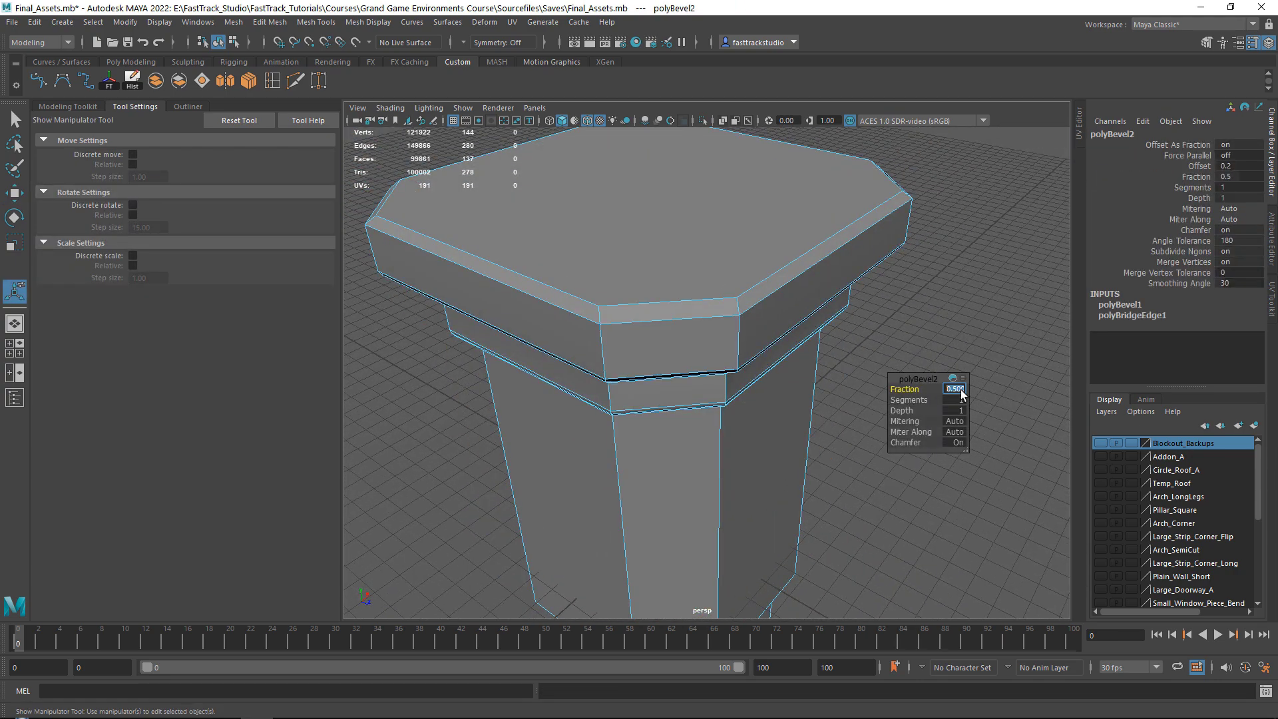
{"action": "type", "text": "0.1"}
{"action": "key", "text": "Return"}
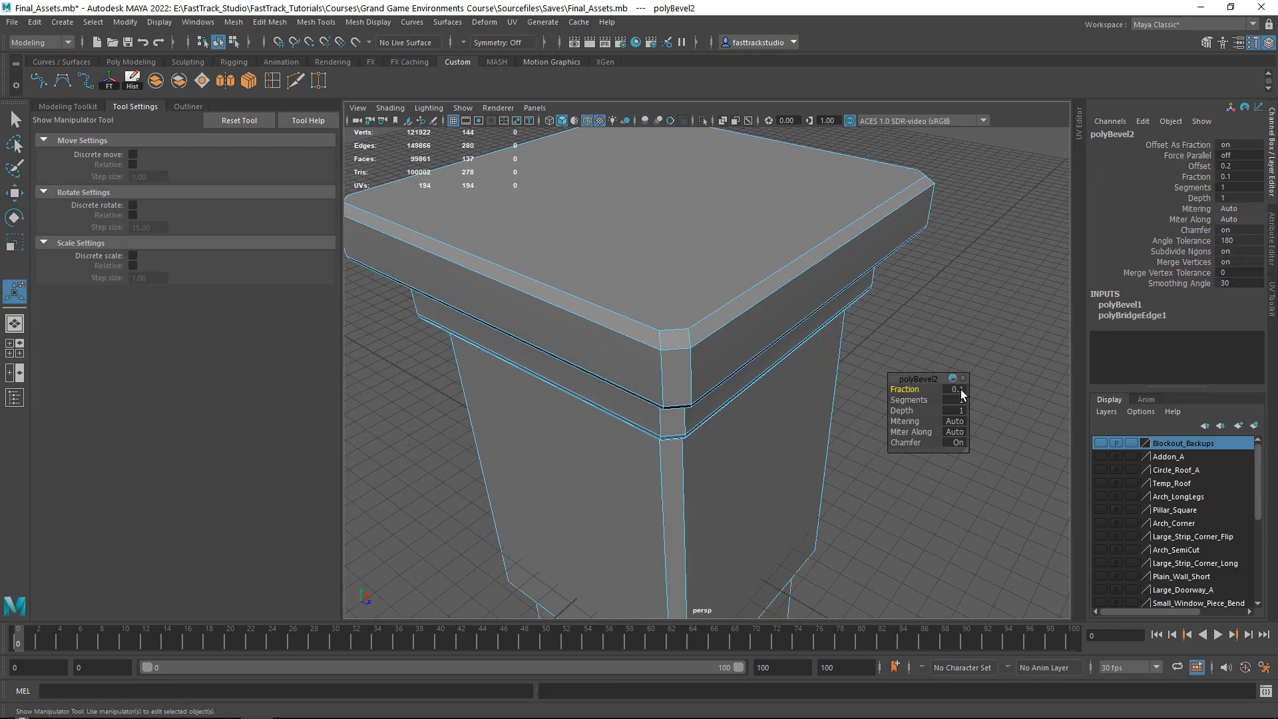
{"action": "key", "text": "q"}
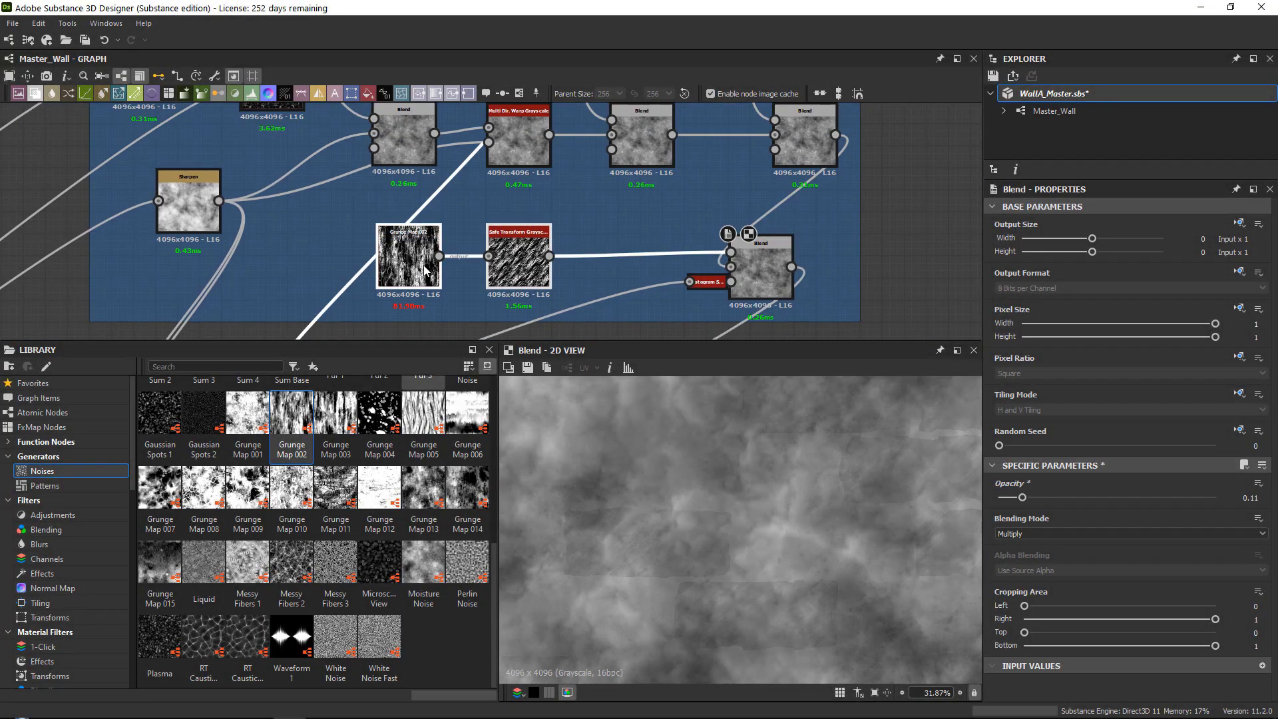
Insert a Blur HQ Grayscale node after Histogram Select via the 'blur' node search.
{"action": "scroll", "coordinate": [692, 299], "scroll_direction": "up", "scroll_amount": 2}
{"action": "scroll", "coordinate": [824, 450], "scroll_direction": "up", "scroll_amount": 5}
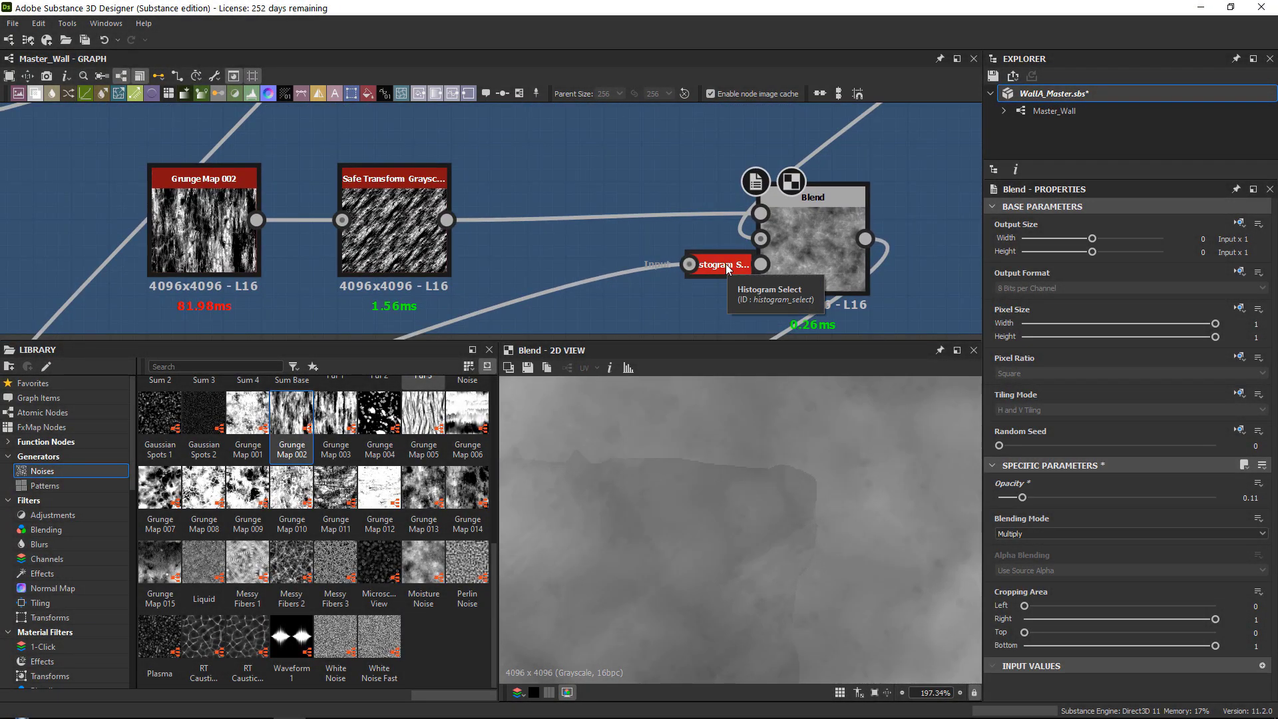
{"action": "scroll", "coordinate": [727, 268], "scroll_direction": "down", "scroll_amount": 3}
{"action": "key", "text": "space"}
{"action": "type", "text": "blur"}
{"action": "key", "text": "Return"}
Select another Blend node to preview its output.
{"action": "scroll", "coordinate": [661, 316], "scroll_direction": "up", "scroll_amount": 3}
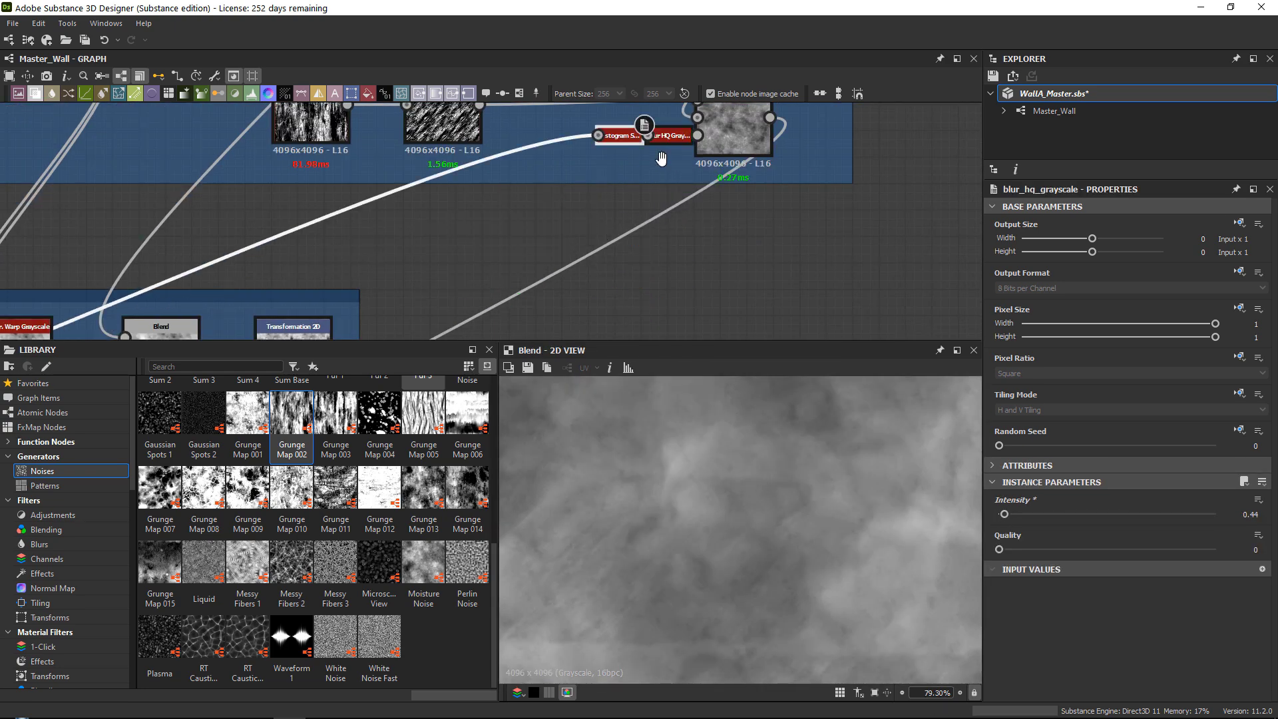
{"action": "scroll", "coordinate": [477, 270], "scroll_direction": "down", "scroll_amount": 3}
{"action": "scroll", "coordinate": [476, 270], "scroll_direction": "up", "scroll_amount": 3}
{"action": "left_click", "coordinate": [485, 281]}
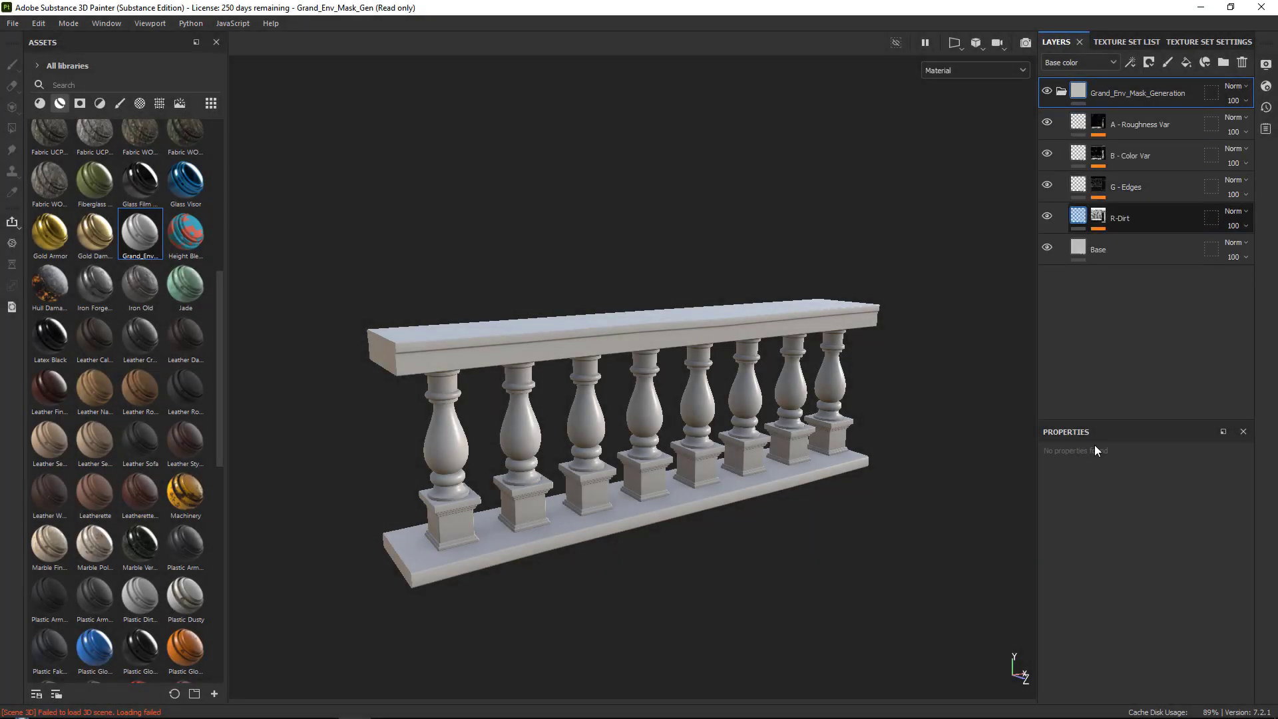
Select the R-Dirt fill layer and apply its colour to the balustrade.
{"action": "left_click", "coordinate": [1132, 218]}
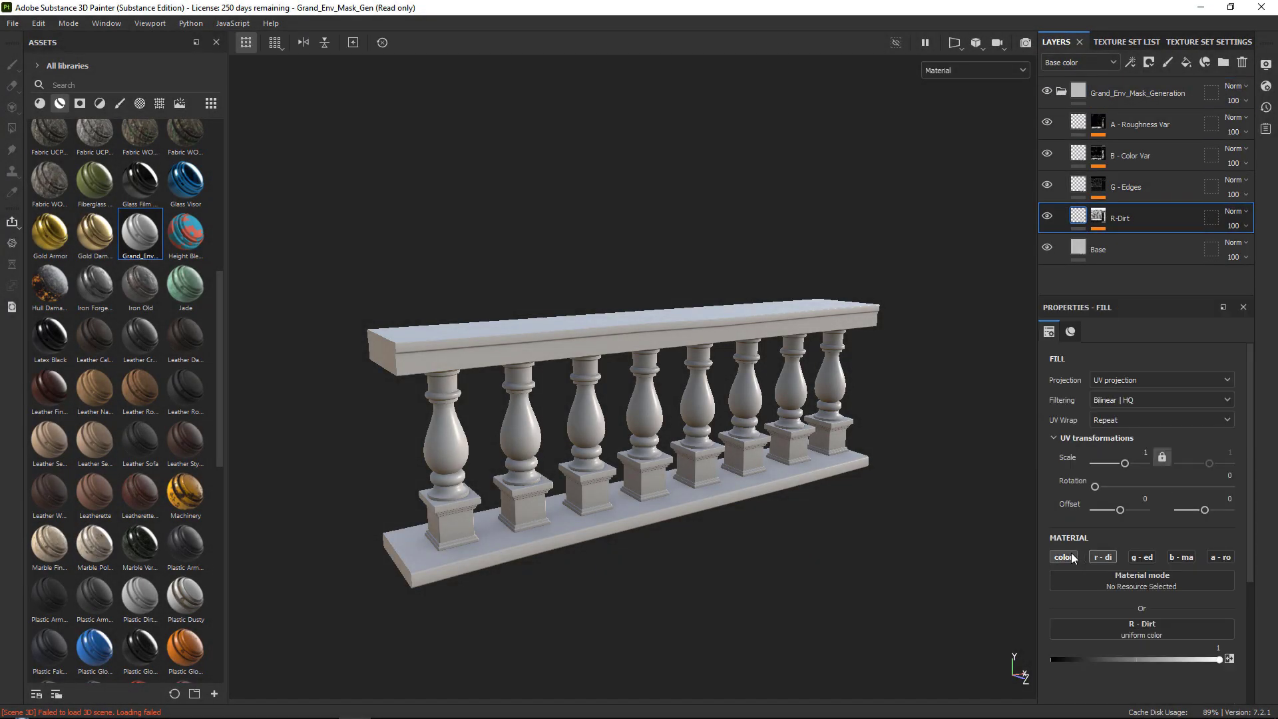
{"action": "left_click", "coordinate": [1141, 649]}
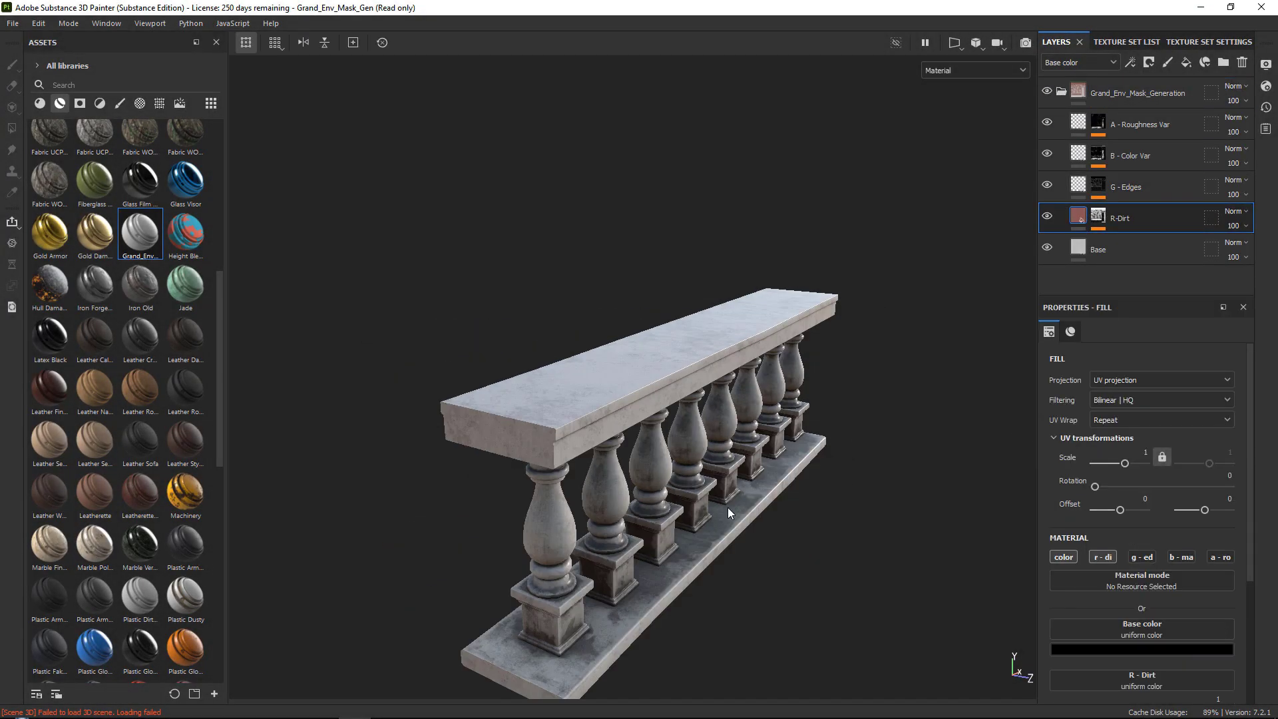
{"action": "left_click_drag", "start_coordinate": [729, 512], "coordinate": [859, 293], "text": "alt"}
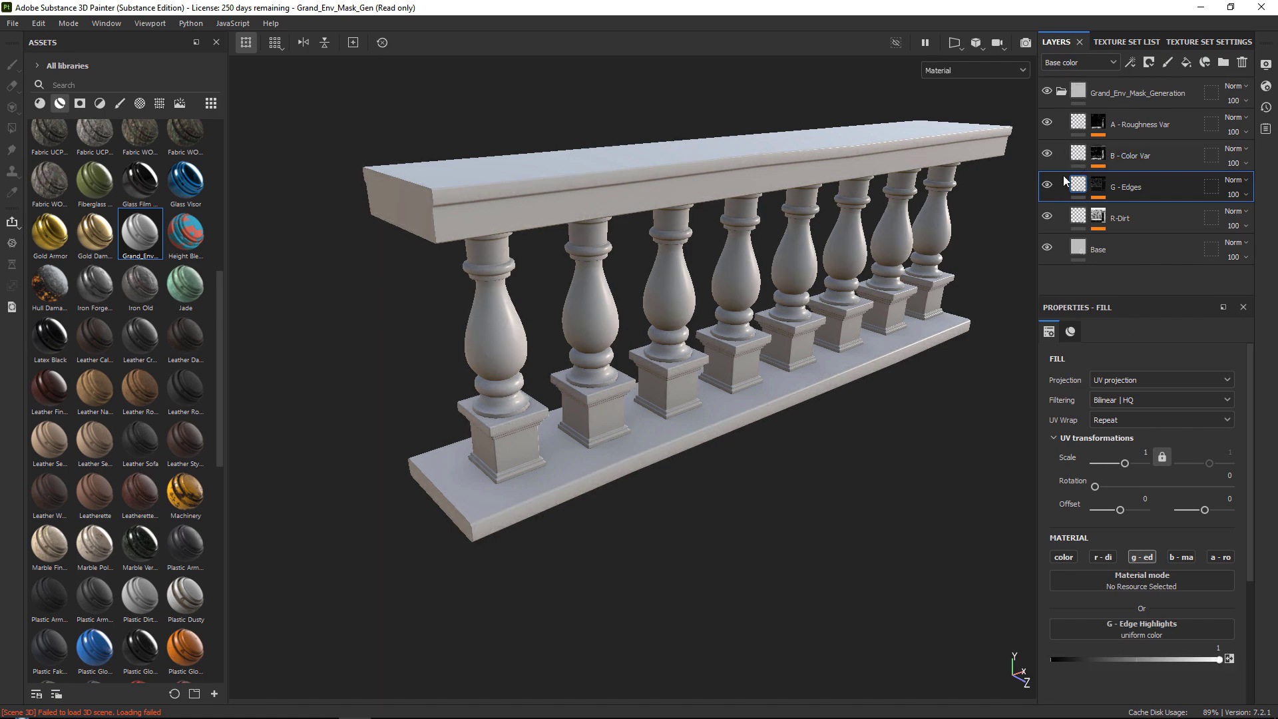
{"action": "left_click", "coordinate": [1064, 557]}
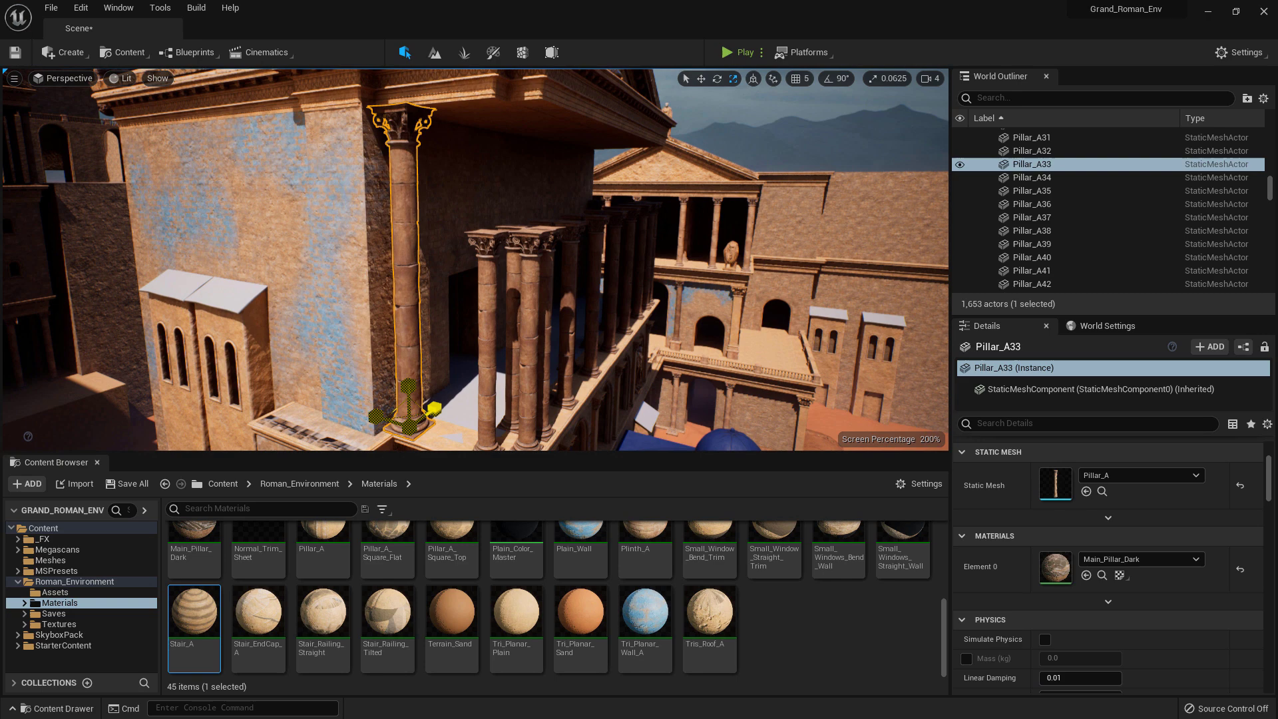
Delete Pillar_A31 and drag a duplicate of Pillar_A37 along X in the colonnade.
{"action": "left_click", "coordinate": [466, 320]}
{"action": "key", "text": "w"}
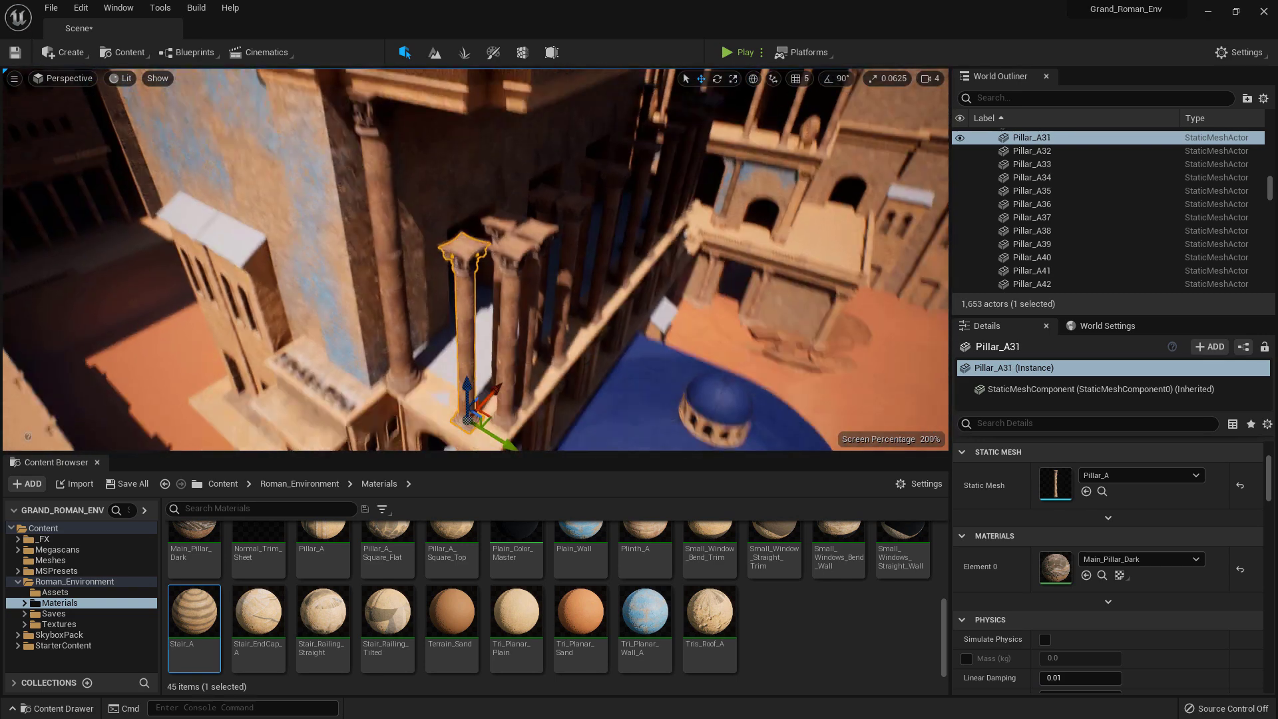
{"action": "key", "text": "Delete"}
{"action": "left_click", "coordinate": [388, 250]}
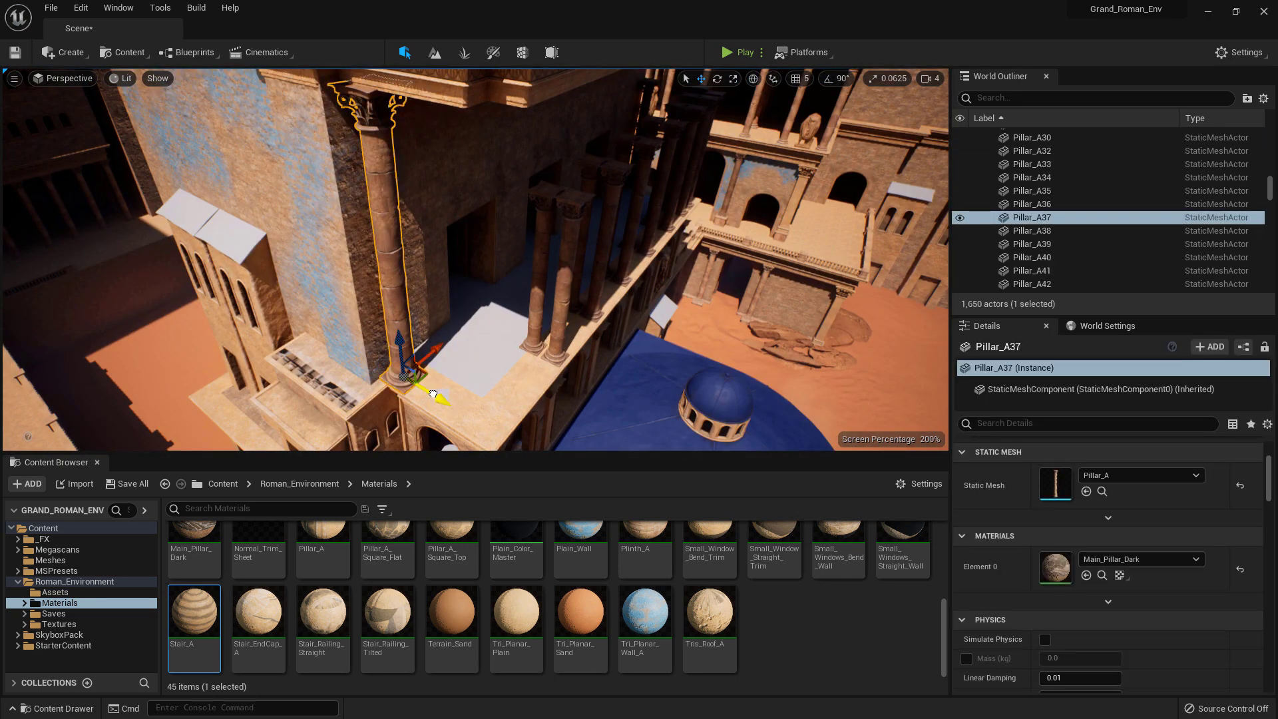
{"action": "left_click_drag", "start_coordinate": [537, 410], "coordinate": [423, 366], "text": "alt"}
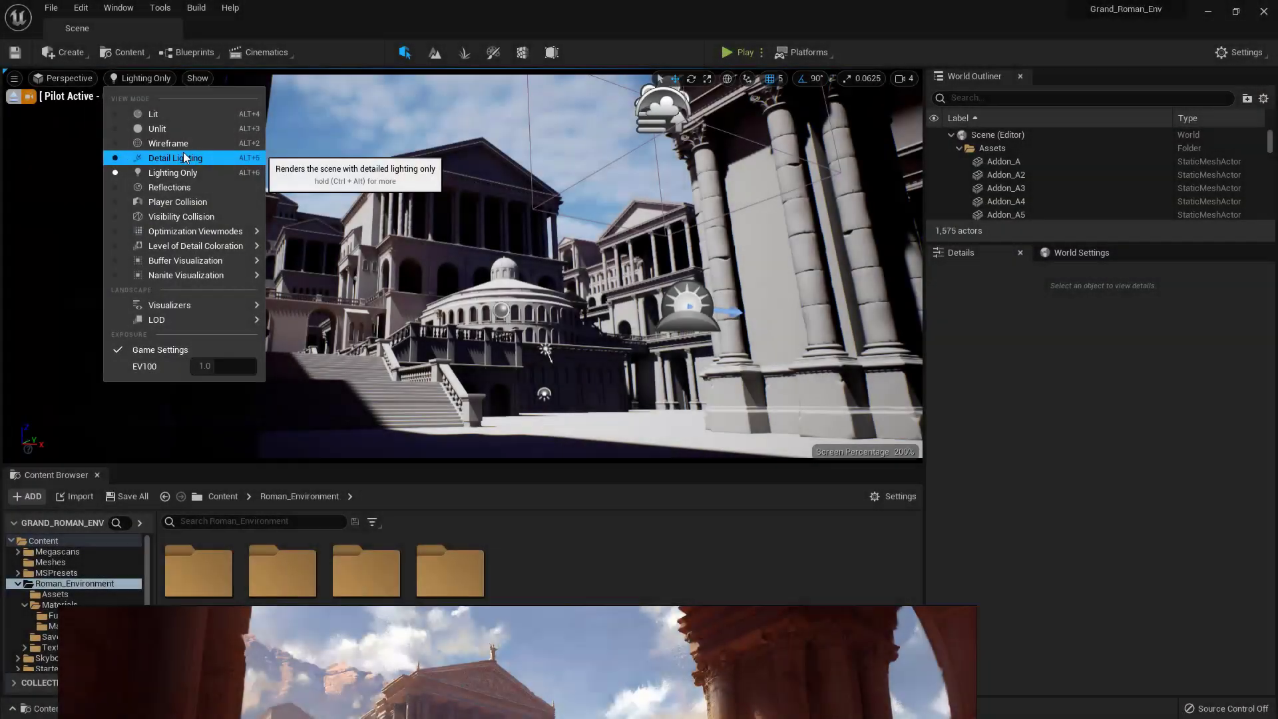
Switch to Detail Lighting view and set the CameraActor's field of view to 90.
{"action": "left_click", "coordinate": [182, 152]}
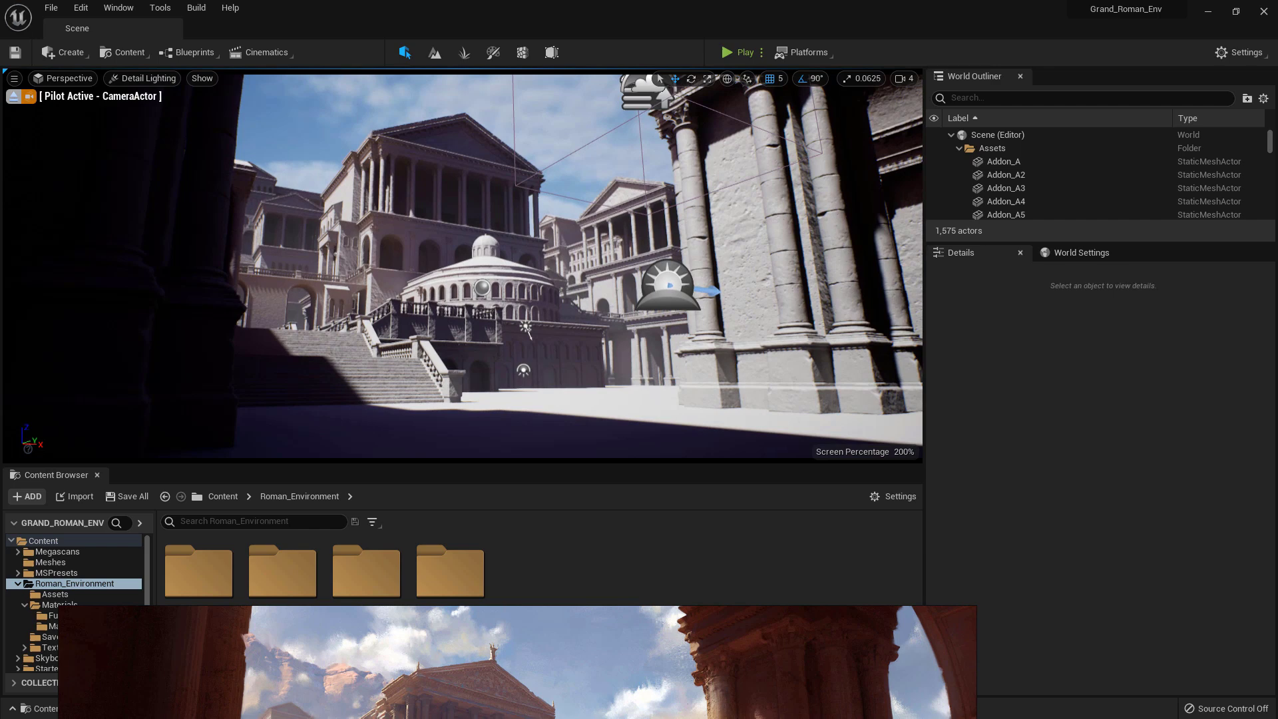
{"action": "left_click_drag", "start_coordinate": [984, 245], "coordinate": [985, 385]}
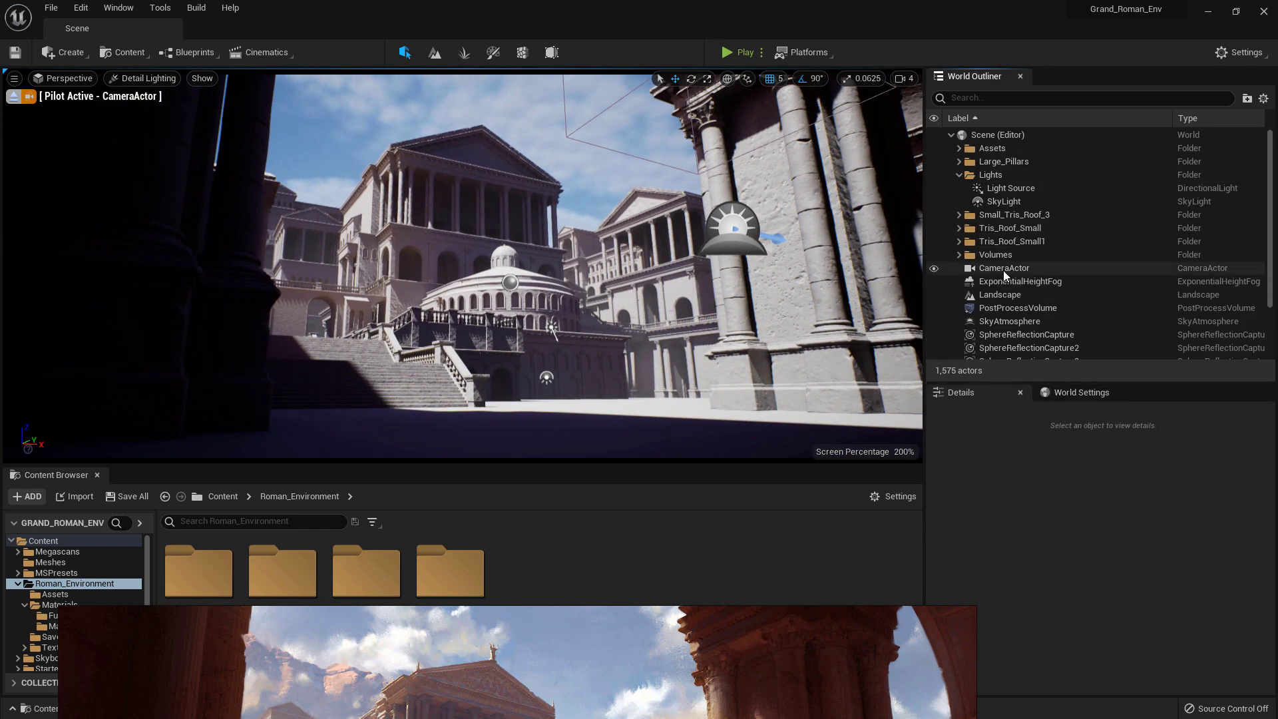
{"action": "left_click", "coordinate": [1004, 268]}
{"action": "scroll", "coordinate": [1048, 566], "scroll_direction": "down", "scroll_amount": 5}
{"action": "type", "text": "9"}
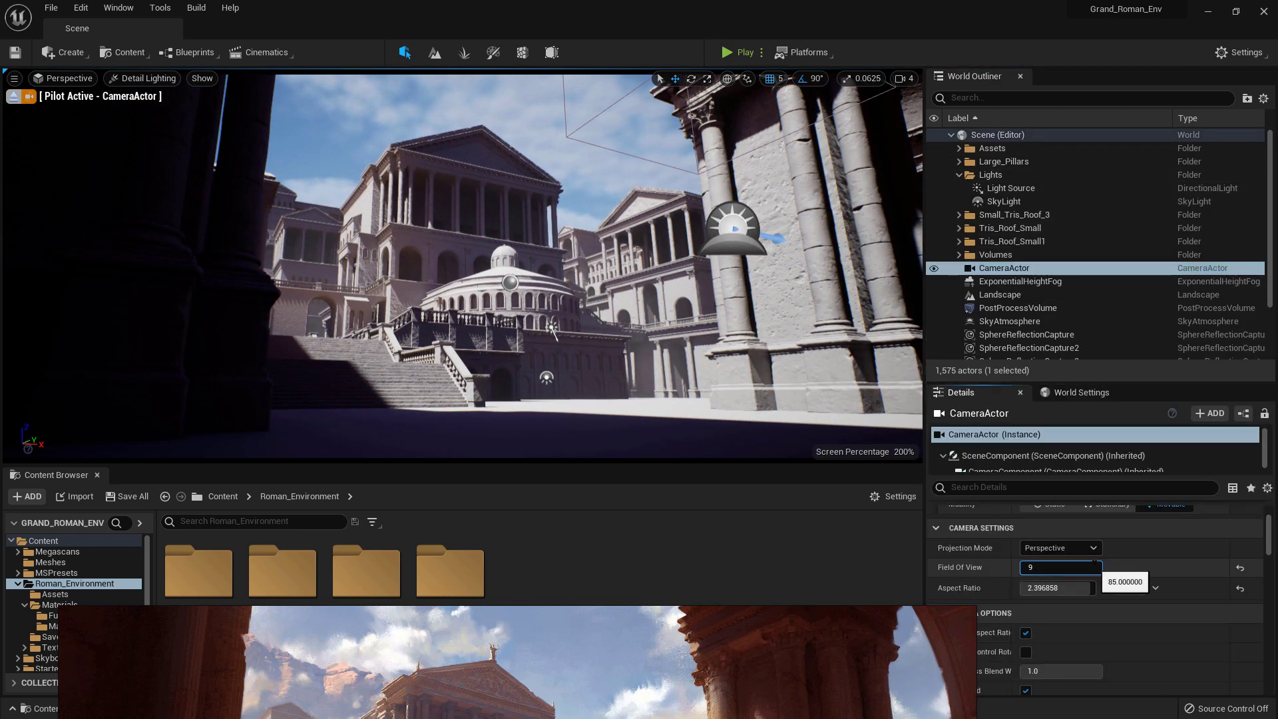
{"action": "type", "text": "0"}
{"action": "key", "text": "Return"}
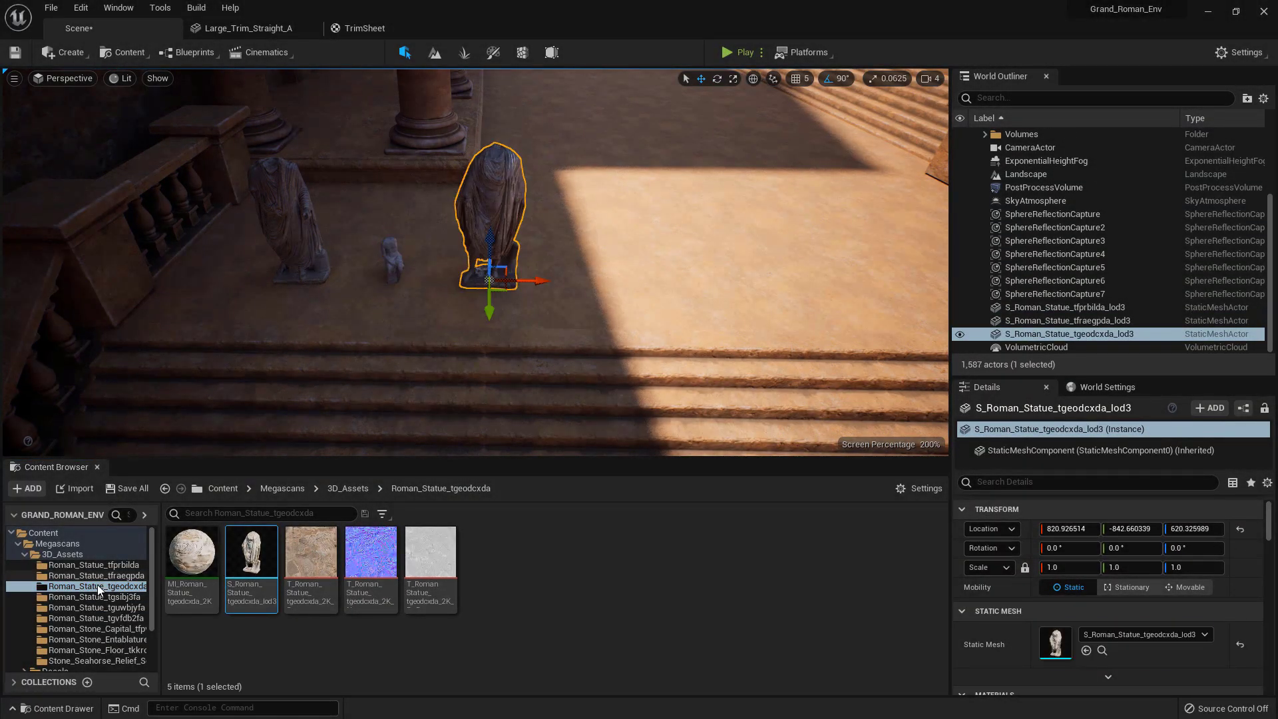
Place three Megascans statues in a row on the plaza floor, ending with tgvfdb2fa.
{"action": "left_click", "coordinate": [96, 596]}
{"action": "left_click_drag", "start_coordinate": [252, 566], "coordinate": [602, 279]}
{"action": "left_click", "coordinate": [97, 607]}
{"action": "left_click_drag", "start_coordinate": [252, 566], "coordinate": [669, 283]}
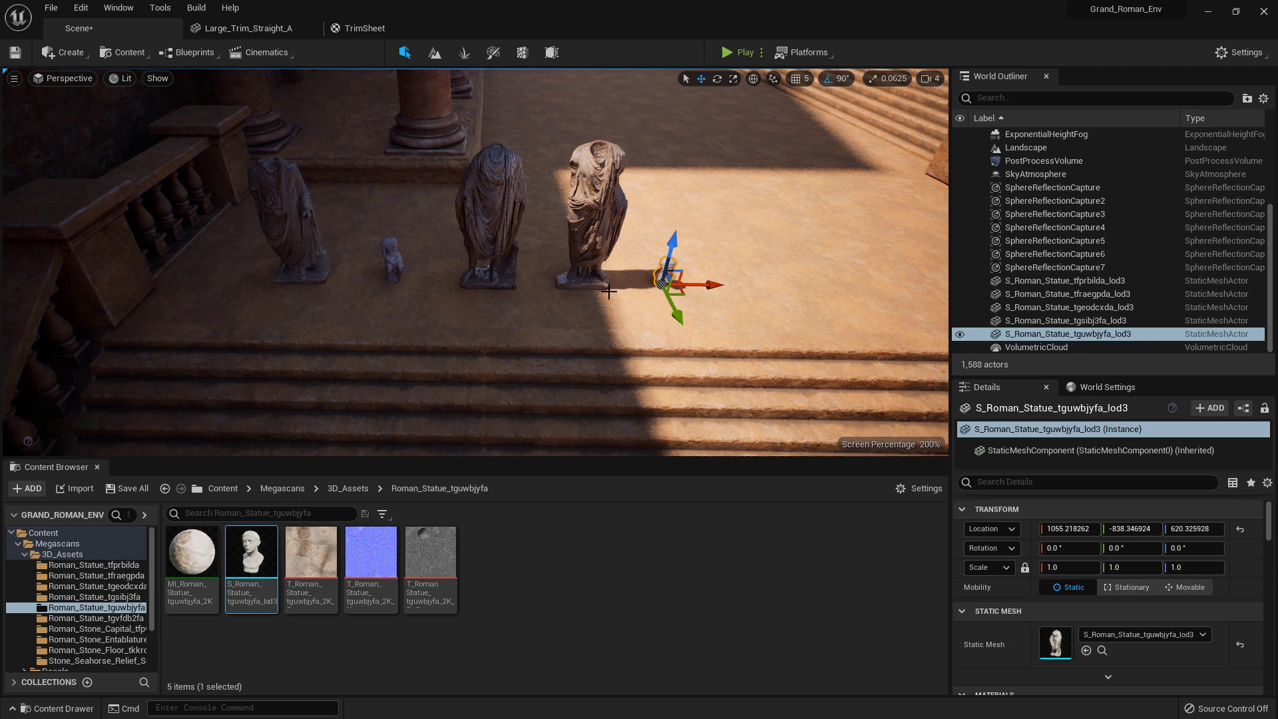
{"action": "left_click", "coordinate": [97, 618]}
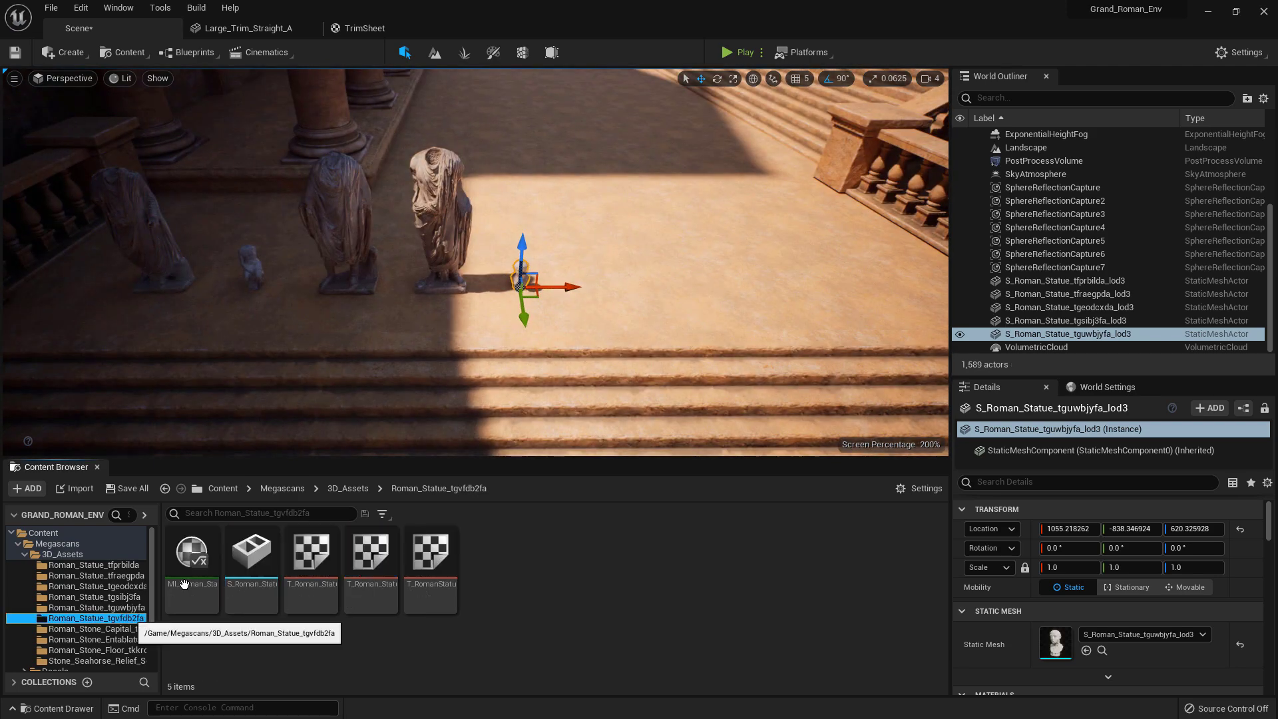
{"action": "left_click_drag", "start_coordinate": [252, 566], "coordinate": [680, 287]}
Add the Roman_Stone_Capital and set the Entablature block behind the statues.
{"action": "left_click", "coordinate": [97, 629]}
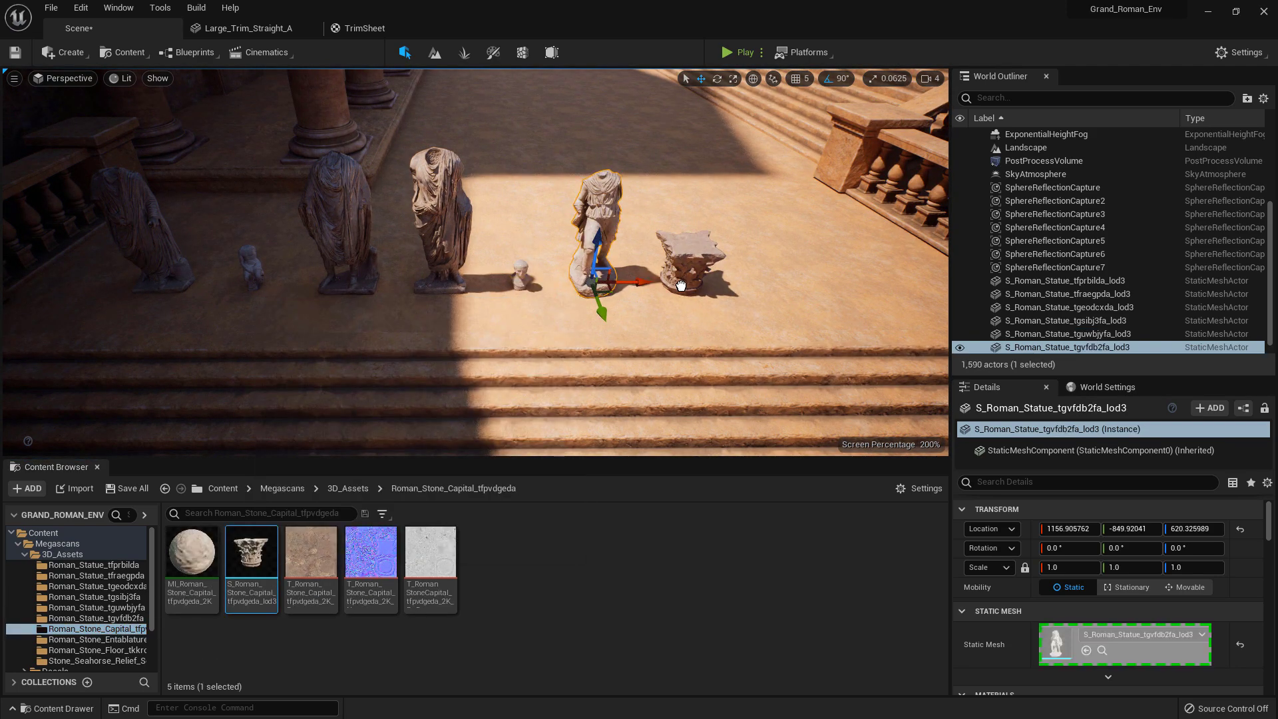
{"action": "left_click_drag", "start_coordinate": [680, 286], "coordinate": [681, 287]}
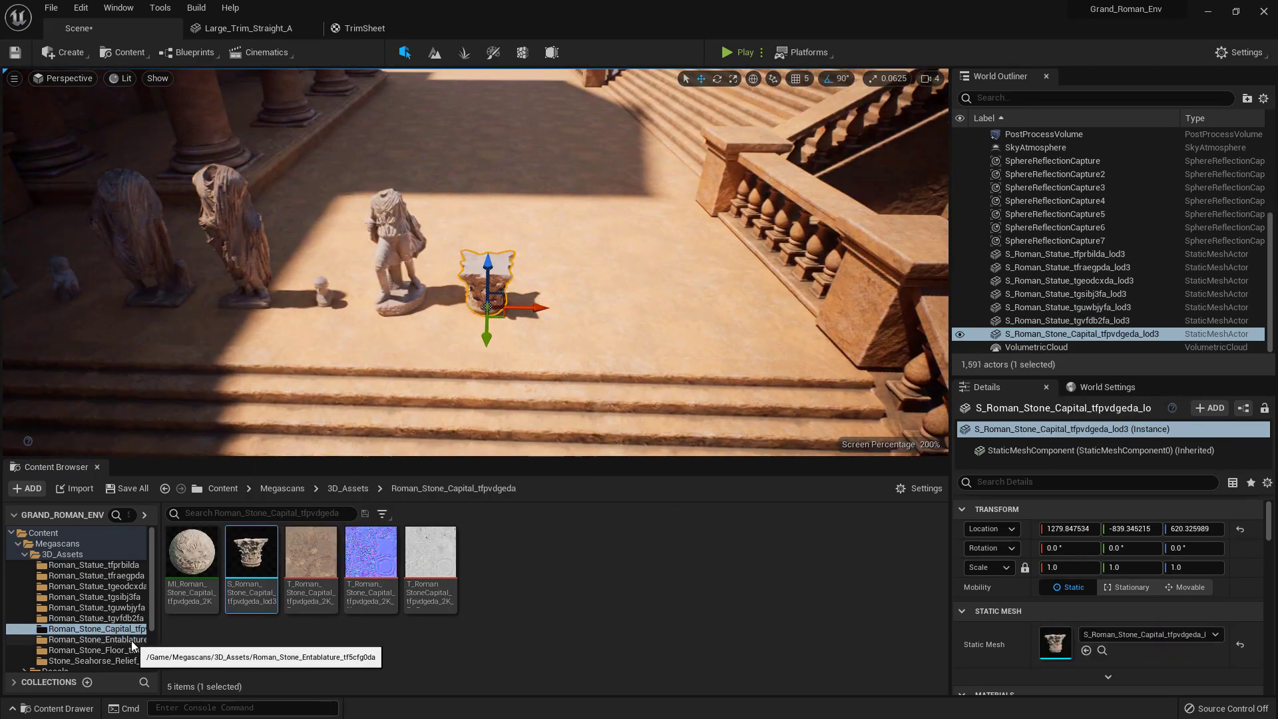
{"action": "left_click", "coordinate": [130, 640]}
{"action": "left_click_drag", "start_coordinate": [251, 566], "coordinate": [598, 264]}
{"action": "left_click_drag", "start_coordinate": [252, 566], "coordinate": [590, 220]}
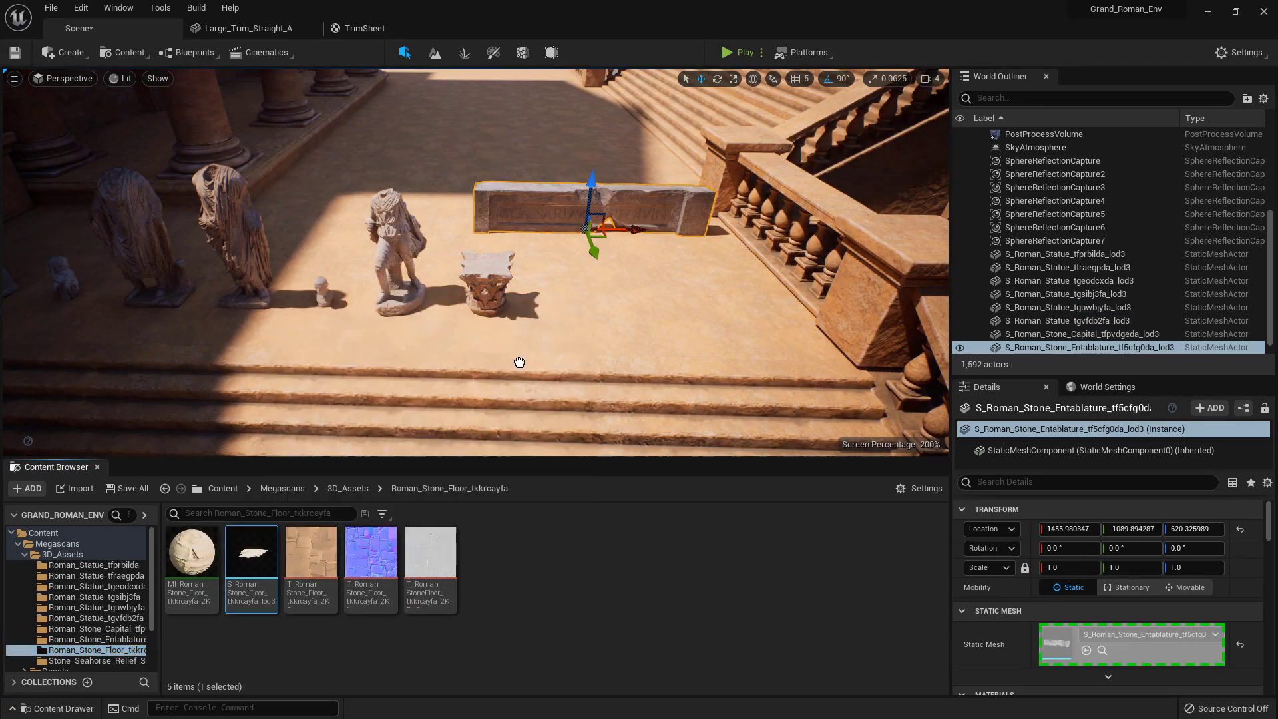
Place and then delete the seahorse relief, and select the tfprbilda statue.
{"action": "left_click", "coordinate": [97, 660]}
{"action": "left_click_drag", "start_coordinate": [251, 566], "coordinate": [642, 298]}
{"action": "key", "text": "Delete"}
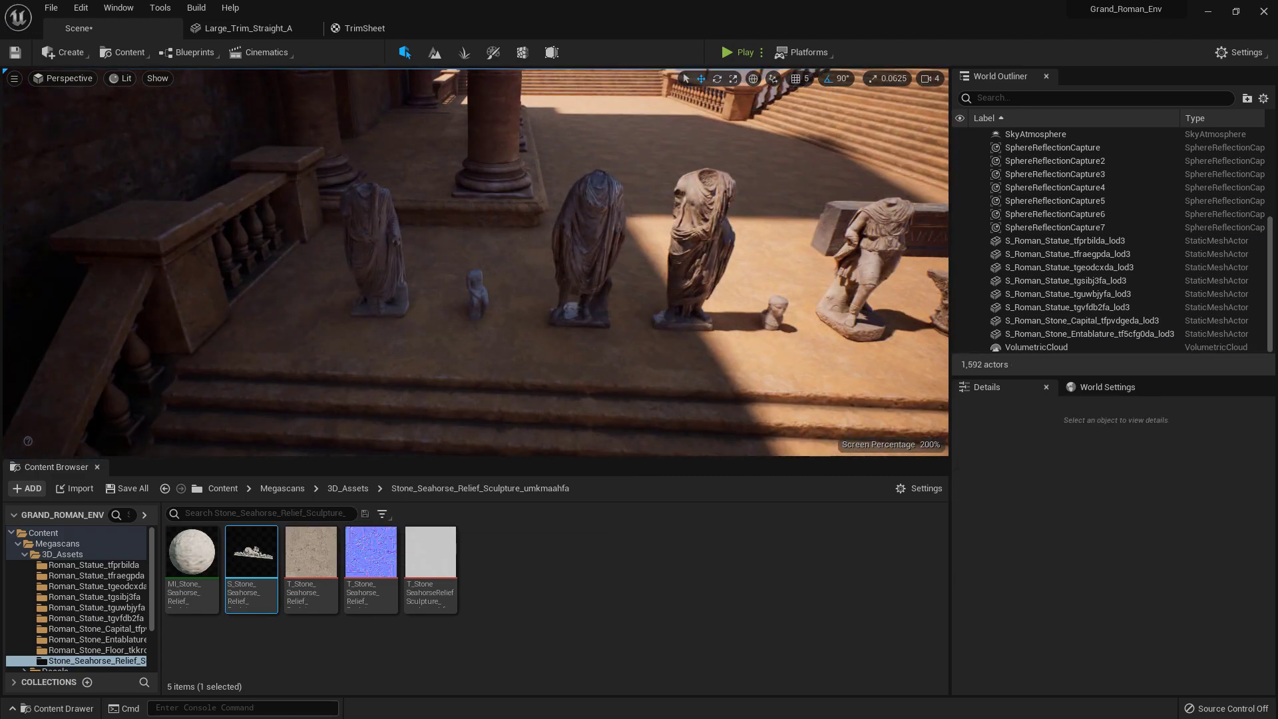
{"action": "left_click", "coordinate": [379, 293]}
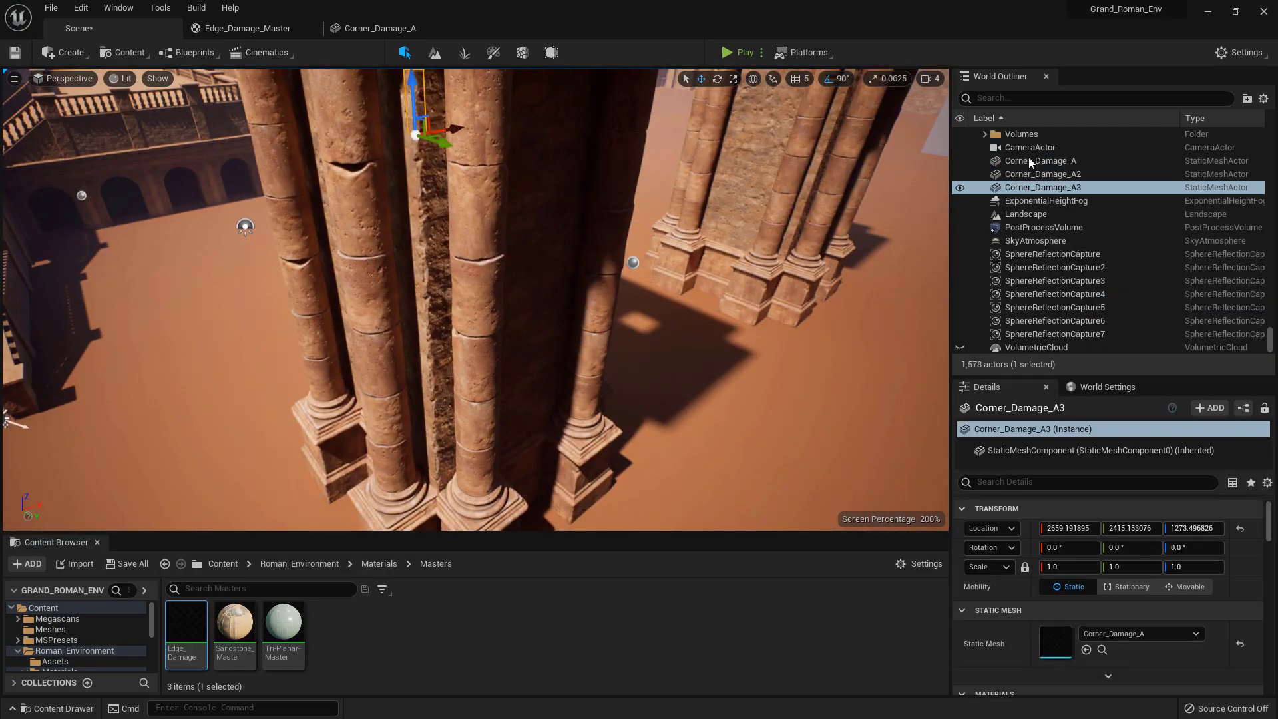
Duplicate Corner_Damage_A to A3 along X onto the next pillar corner as A4 to A6.
{"action": "left_click", "coordinate": [1031, 161], "text": "shift"}
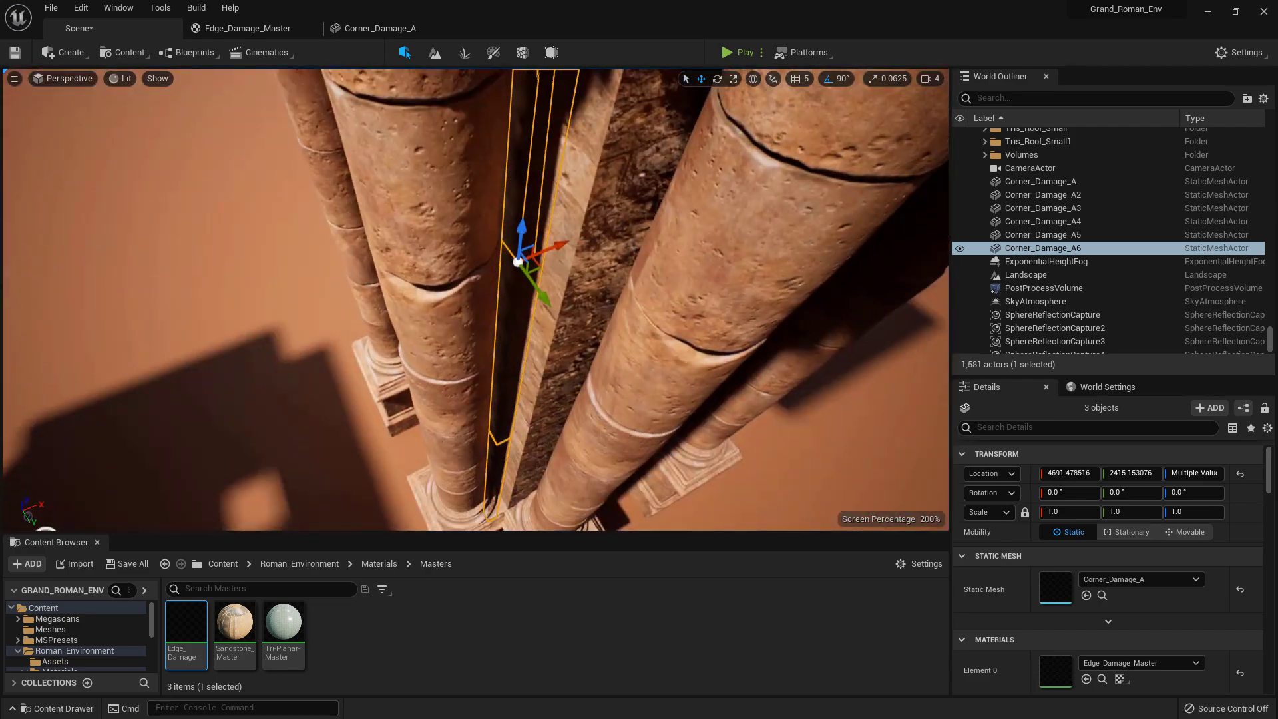
{"action": "left_click_drag", "start_coordinate": [619, 223], "coordinate": [653, 225]}
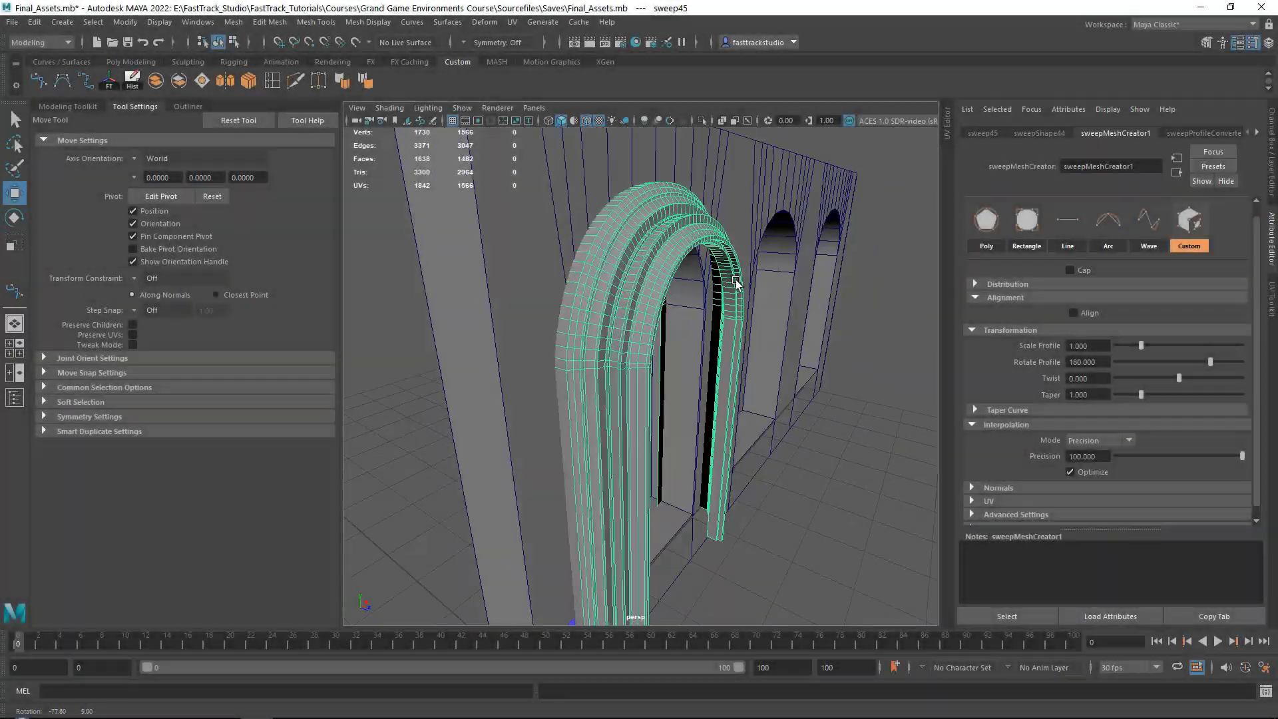
Set sweepMeshCreator1's Rotate Profile to -90, then bring up the bezier curve's marking menu.
{"action": "mouse_move", "coordinate": [736, 283]}
{"action": "left_mouse_down", "text": "alt"}
{"action": "mouse_move", "coordinate": [645, 280]}
{"action": "mouse_move", "coordinate": [732, 286]}
{"action": "left_mouse_up", "text": "alt"}
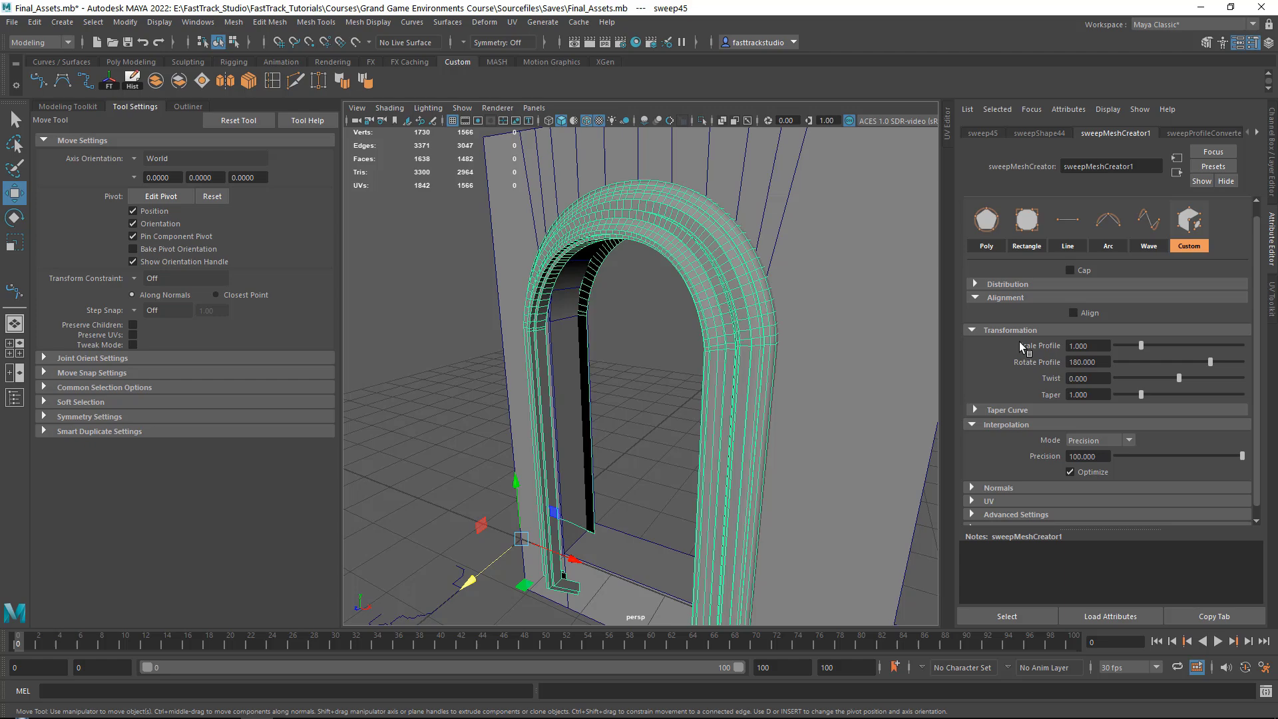
{"action": "left_click_drag", "start_coordinate": [1210, 361], "coordinate": [1161, 365]}
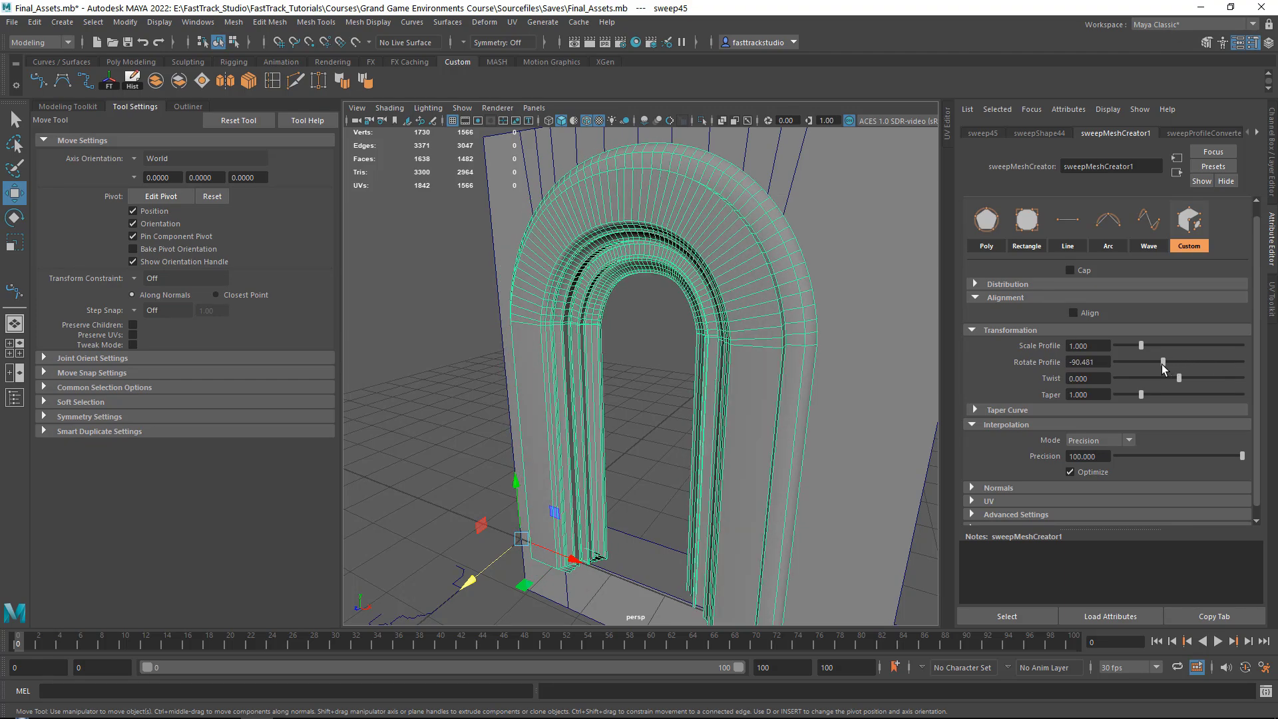
{"action": "double_click", "coordinate": [1088, 362]}
{"action": "type", "text": "-"}
{"action": "left_click_drag", "start_coordinate": [637, 242], "coordinate": [526, 399], "text": "alt"}
{"action": "right_click", "coordinate": [518, 362]}
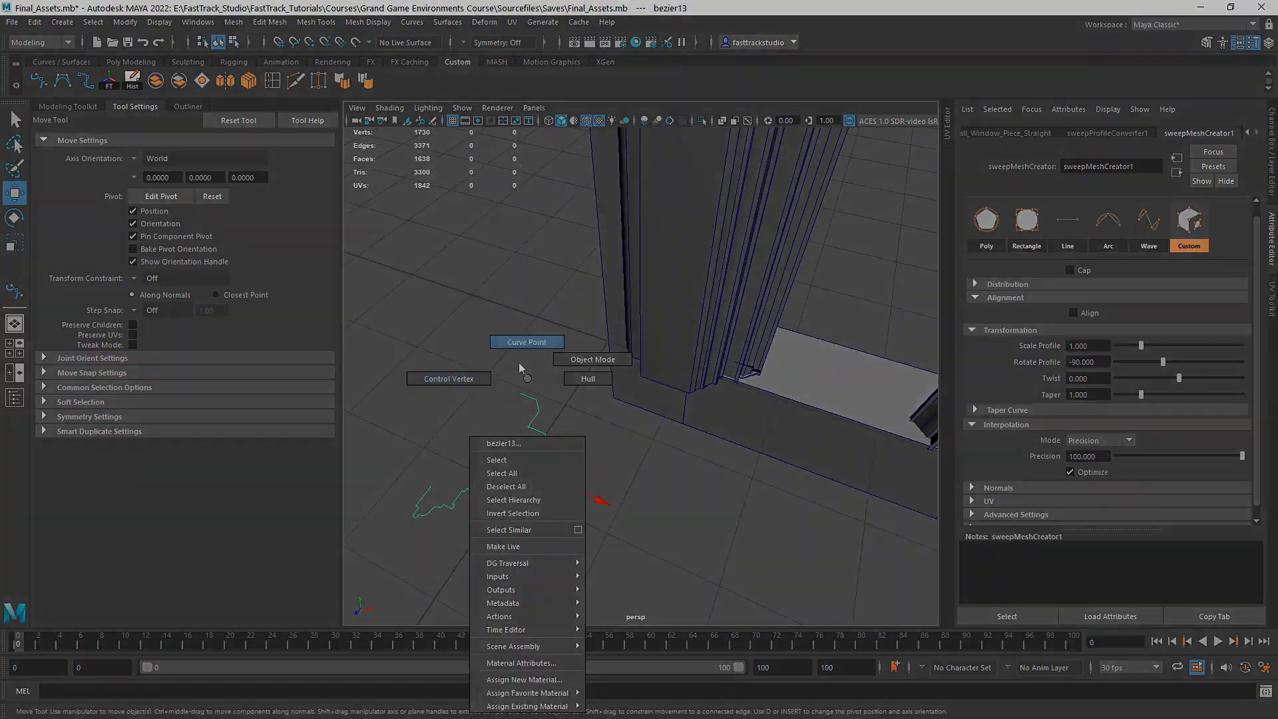